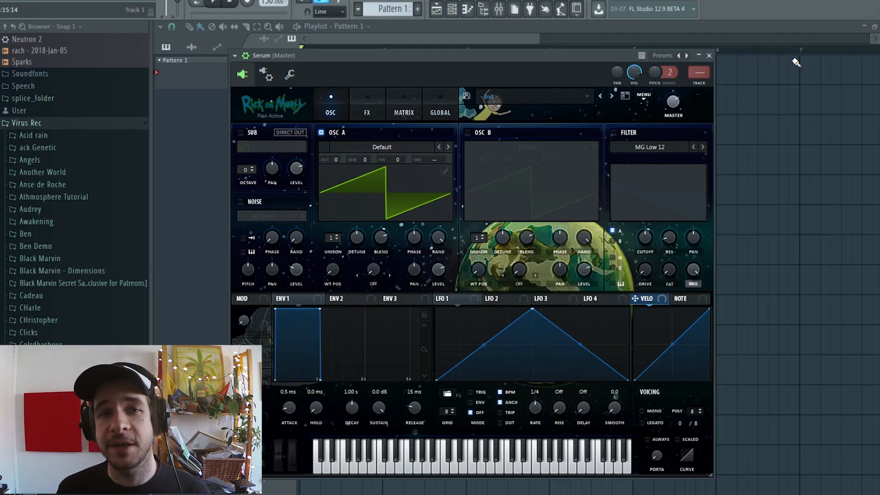
# Load the Orange wavetable from the Ghosthack Advent Calendar 2017 Day 22 set into Osc A
pyautogui.click(411, 154)
pyautogui.moveTo(458, 416)
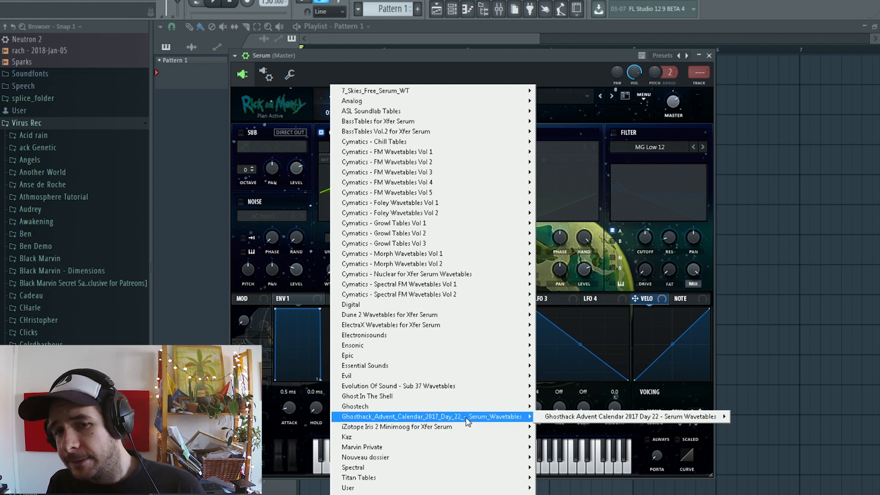
pyautogui.moveTo(552, 418)
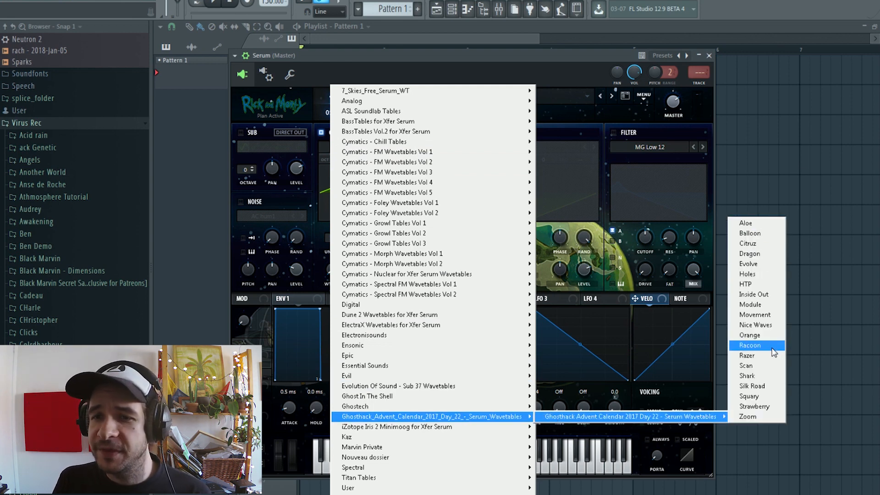
pyautogui.click(749, 335)
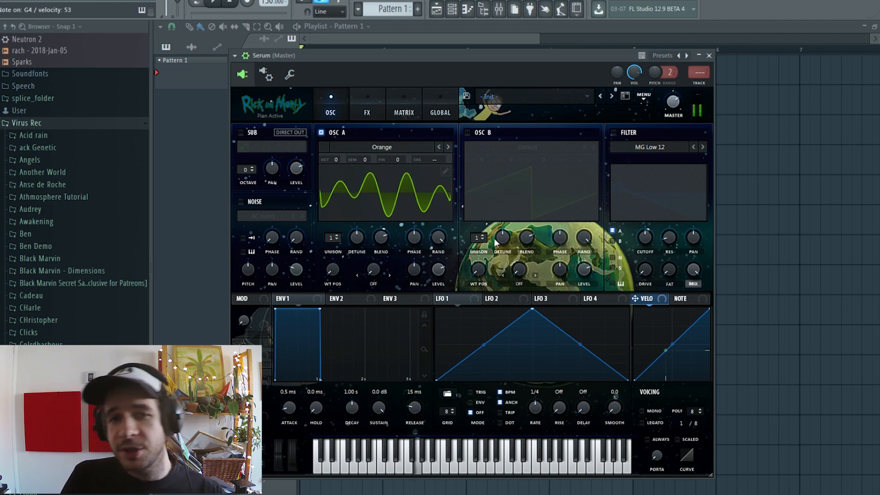
# Set Osc A's octave to -2 and sweep its wavetable position to audition the sound
pyautogui.moveTo(340, 279)
pyautogui.mouseDown()
pyautogui.moveTo(338, 238)
pyautogui.moveTo(338, 286)
pyautogui.mouseUp()
pyautogui.moveTo(342, 159); pyautogui.dragTo(340, 182)
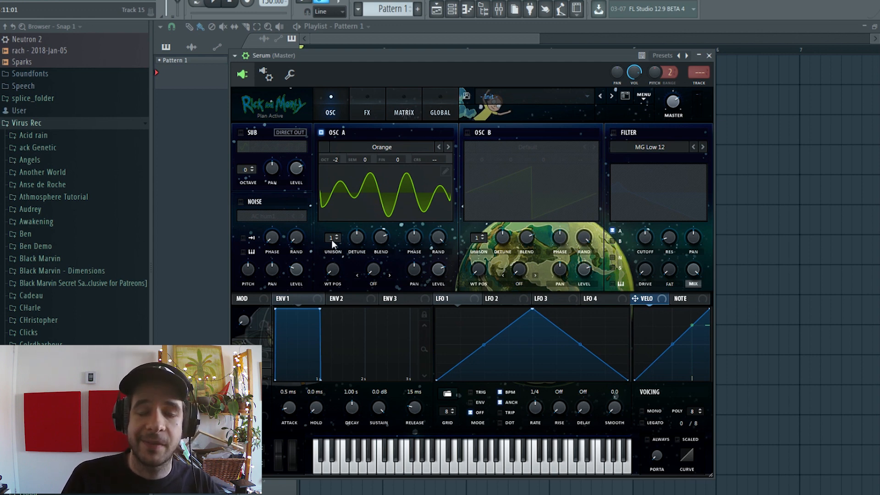
pyautogui.moveTo(331, 270)
pyautogui.mouseDown()
pyautogui.moveTo(346, 188)
pyautogui.moveTo(329, 268)
pyautogui.mouseUp()
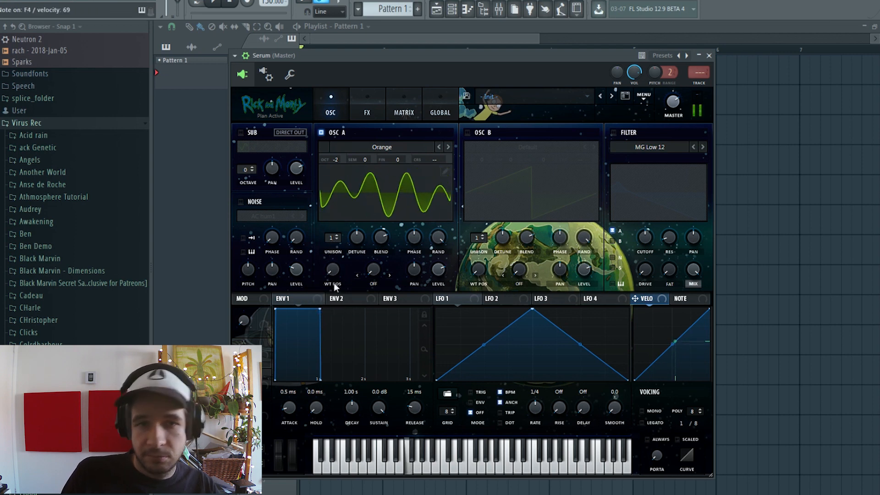
# Set Osc A's warp mode to FM (from B) and enable Osc B as the modulator
pyautogui.click(377, 283)
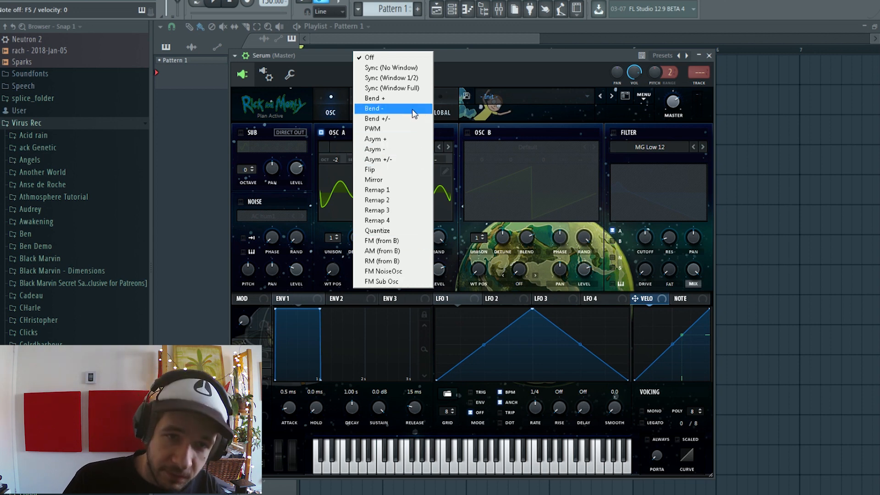
pyautogui.click(405, 241)
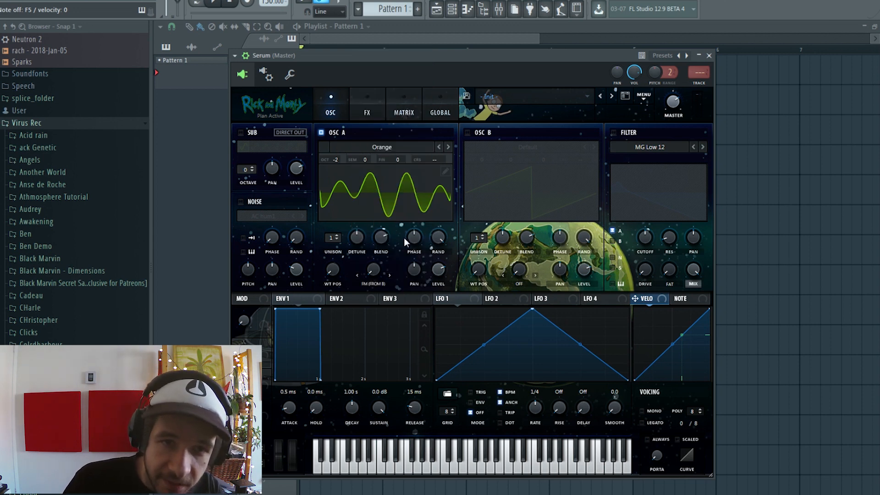
pyautogui.click(467, 133)
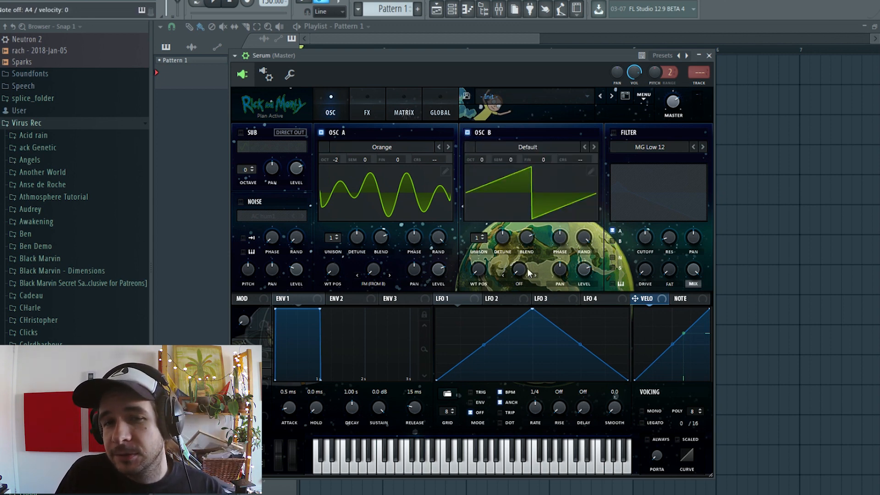
# Adjust Osc A's FM warp amount by ear while setting Osc B's octave to -2
pyautogui.moveTo(378, 266)
pyautogui.mouseDown()
pyautogui.moveTo(388, 228)
pyautogui.moveTo(380, 252)
pyautogui.mouseUp()
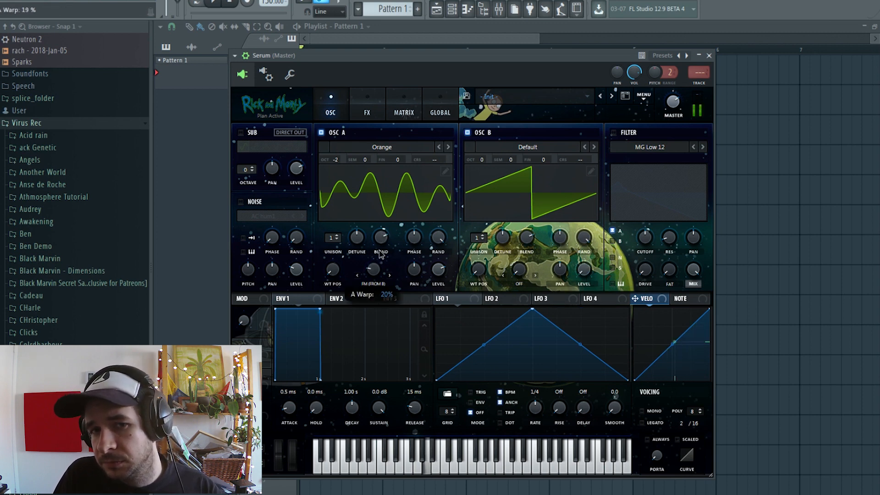
pyautogui.moveTo(378, 266)
pyautogui.mouseDown()
pyautogui.moveTo(389, 242)
pyautogui.moveTo(370, 268)
pyautogui.moveTo(394, 244)
pyautogui.moveTo(380, 271)
pyautogui.mouseUp()
pyautogui.moveTo(481, 159); pyautogui.dragTo(476, 189)
pyautogui.moveTo(373, 269); pyautogui.dragTo(384, 204)
pyautogui.moveTo(482, 160); pyautogui.dragTo(482, 152)
pyautogui.moveTo(374, 270); pyautogui.dragTo(346, 336)
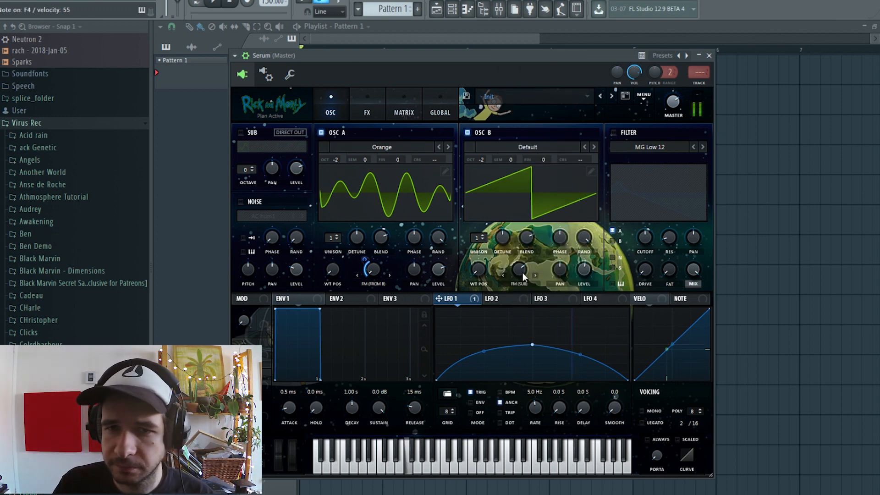
# Set Osc B's warp mode to Asym + and modulate its warp amount with LFO 2 at a rate of 1/2
pyautogui.click(529, 284)
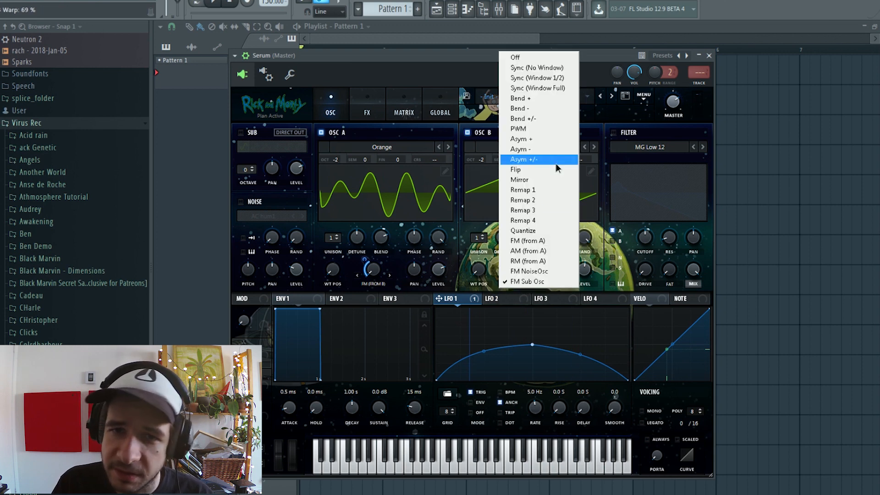
pyautogui.click(545, 139)
pyautogui.moveTo(518, 270); pyautogui.dragTo(526, 325)
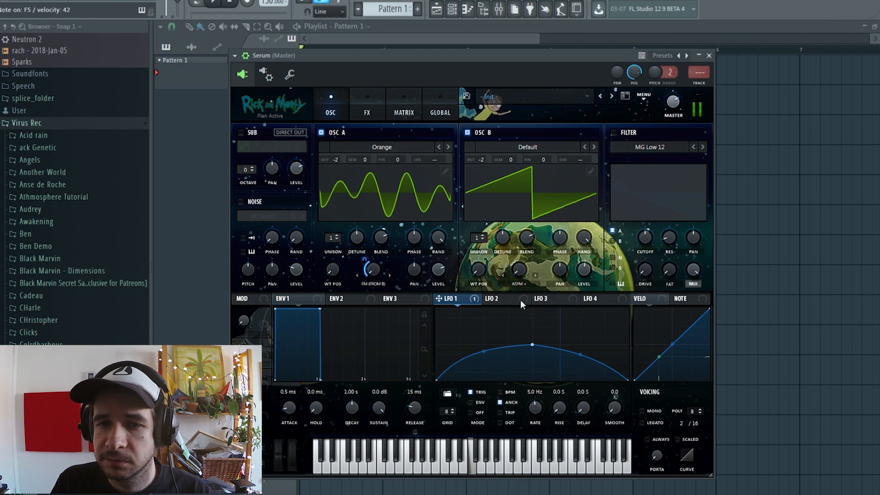
pyautogui.click(521, 298)
pyautogui.moveTo(535, 425); pyautogui.dragTo(531, 416)
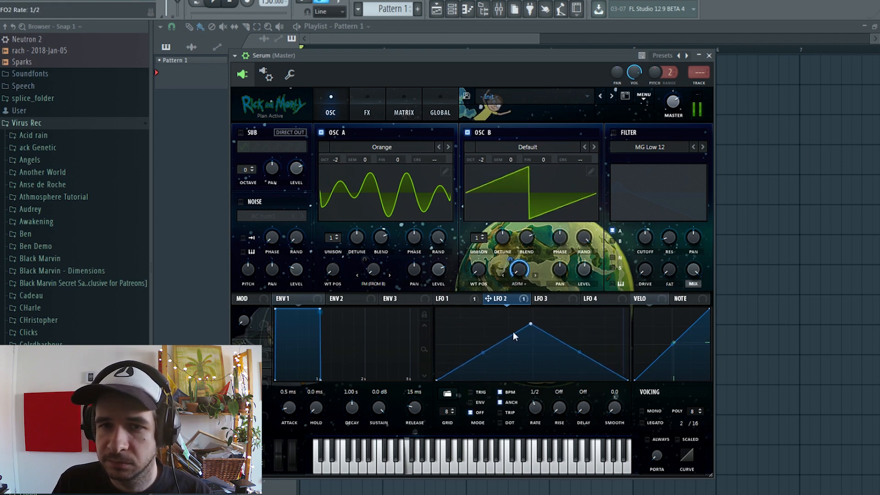
pyautogui.moveTo(488, 298); pyautogui.dragTo(509, 268)
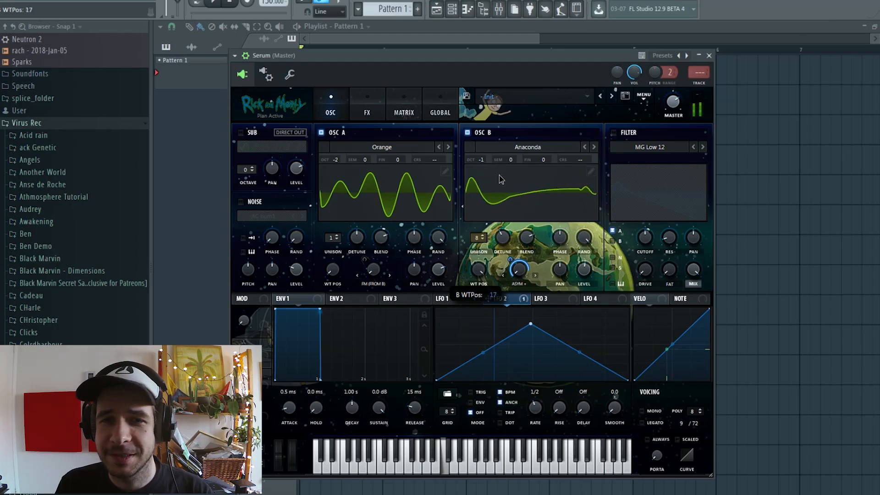
# Reduce Osc B to 1 unison voice, audition several warp modes on it, and choose Asym +/-
pyautogui.moveTo(477, 238); pyautogui.dragTo(485, 339)
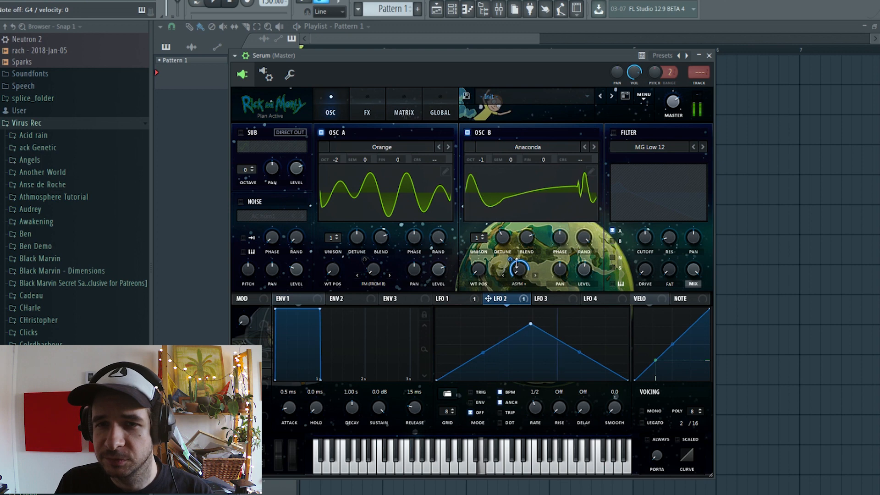
pyautogui.moveTo(520, 271); pyautogui.dragTo(530, 290)
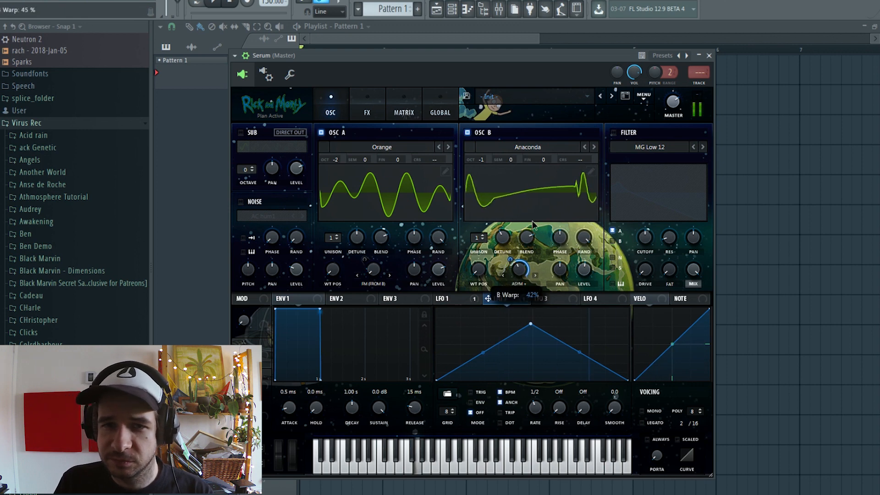
pyautogui.click(520, 284)
pyautogui.click(520, 284)
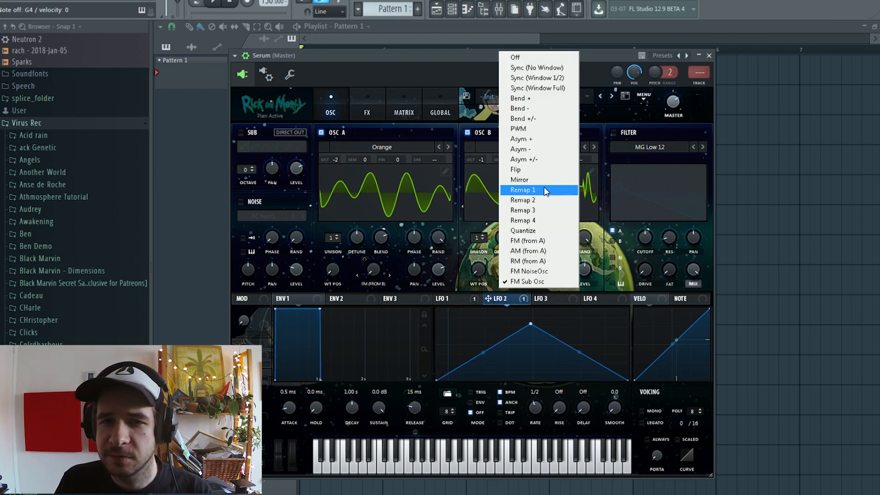
pyautogui.click(545, 190)
pyautogui.click(520, 283)
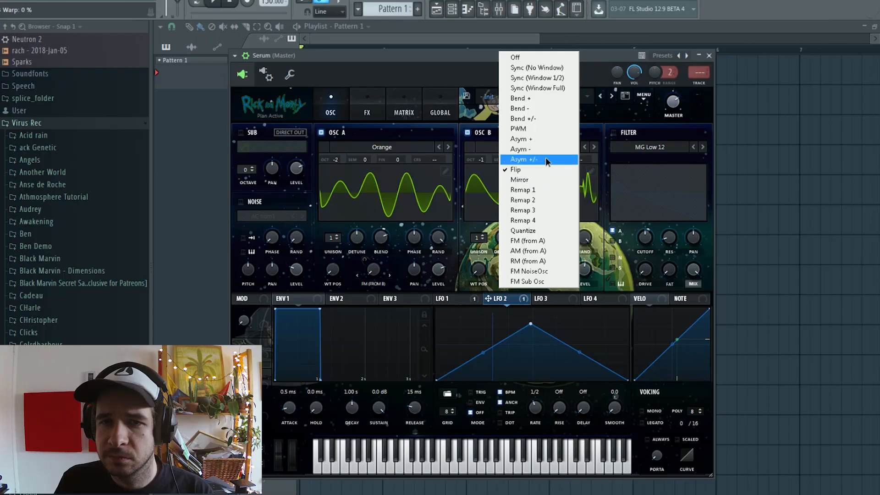
pyautogui.click(546, 158)
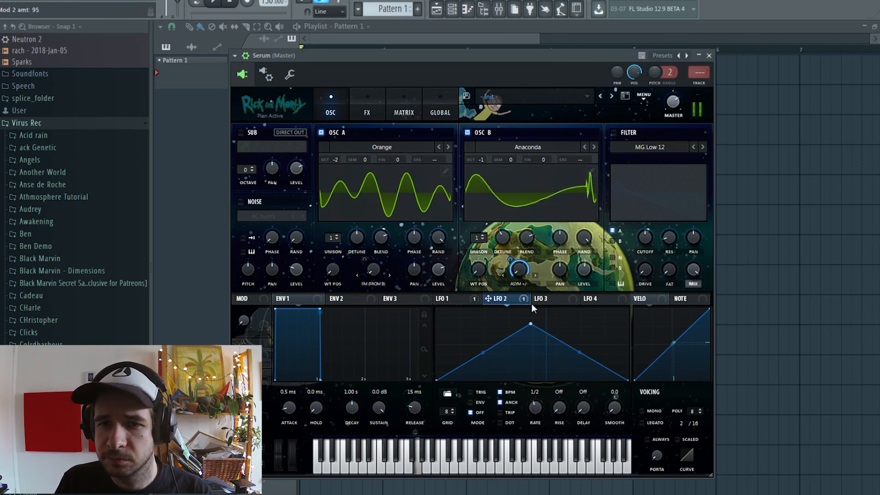
# Turn off LFO 2's BPM sync, set its rate to 3.6 Hz, and bend its shape into a lower, rounded arch
pyautogui.moveTo(483, 347); pyautogui.dragTo(485, 338)
pyautogui.moveTo(536, 407); pyautogui.dragTo(508, 392)
pyautogui.click(507, 393)
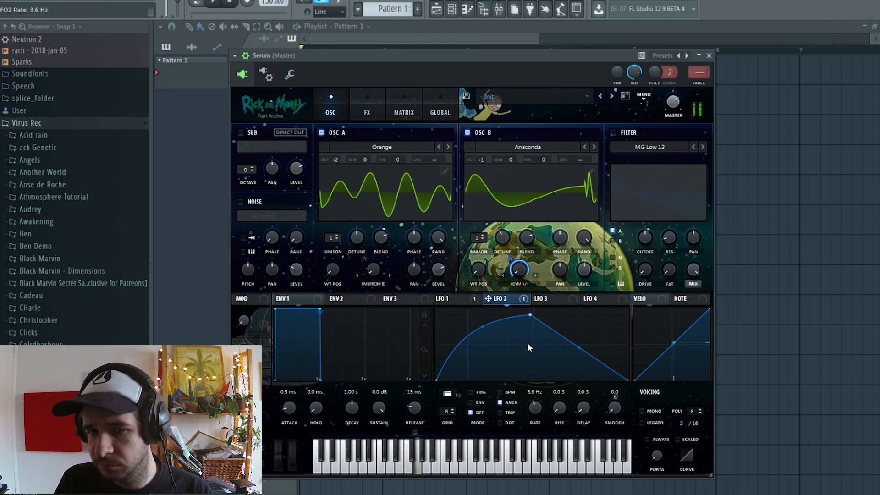
pyautogui.moveTo(530, 314); pyautogui.dragTo(529, 328)
pyautogui.moveTo(579, 353); pyautogui.dragTo(578, 347)
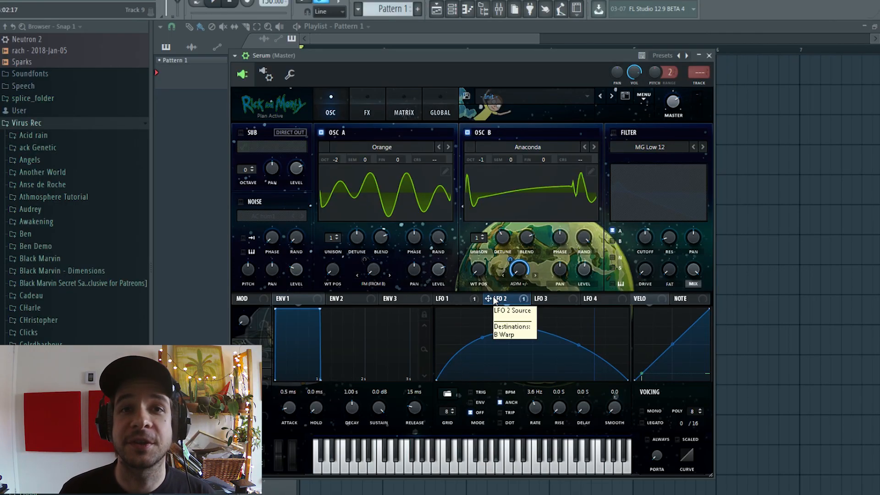
# Enable the main filter with the MG Low 12 type and set its cutoff to about 1642 Hz
pyautogui.click(614, 133)
pyautogui.moveTo(647, 237); pyautogui.dragTo(646, 214)
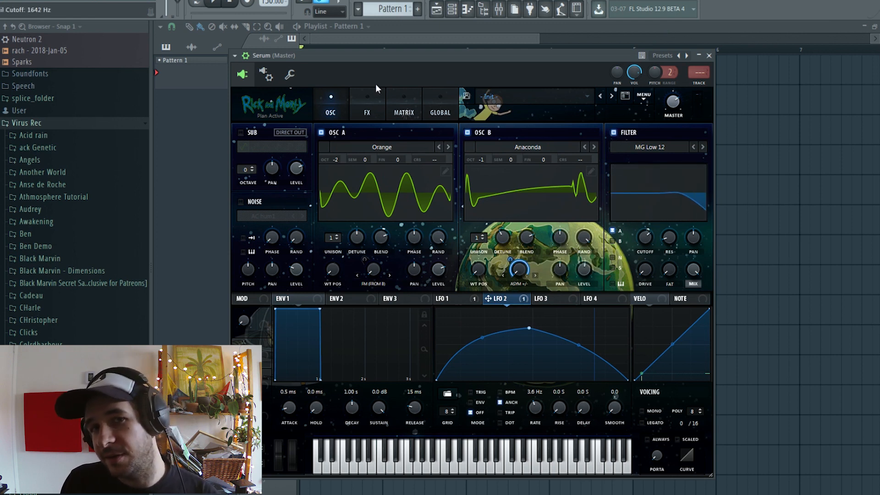
# Try a Filter effect at the start of the effects chain, switch it off, and return to the oscillators
pyautogui.click(371, 96)
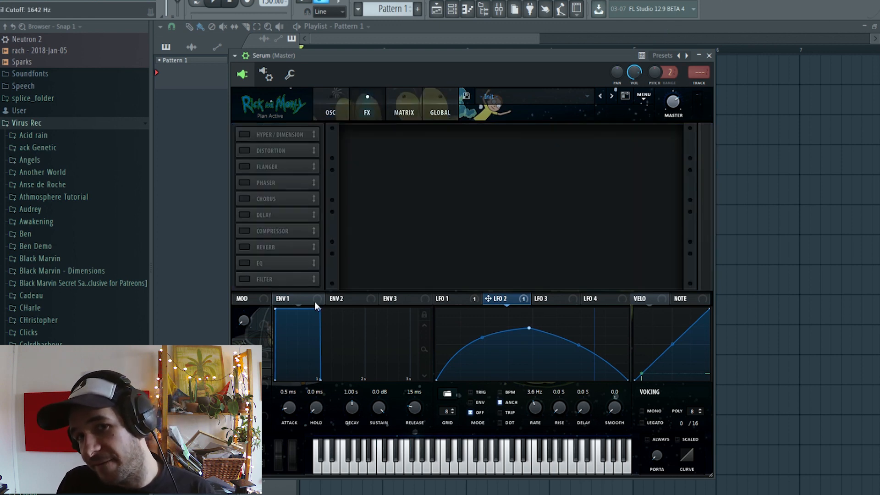
pyautogui.click(244, 278)
pyautogui.moveTo(261, 278); pyautogui.dragTo(278, 129)
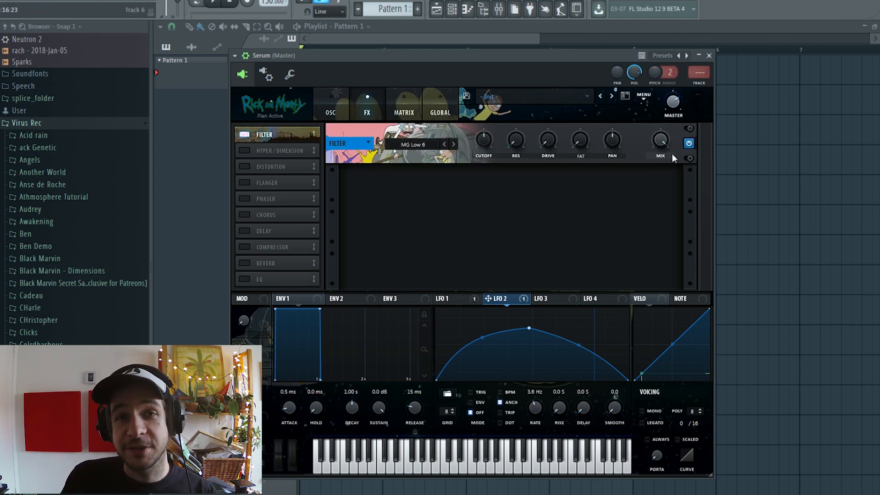
pyautogui.click(248, 135)
pyautogui.click(330, 107)
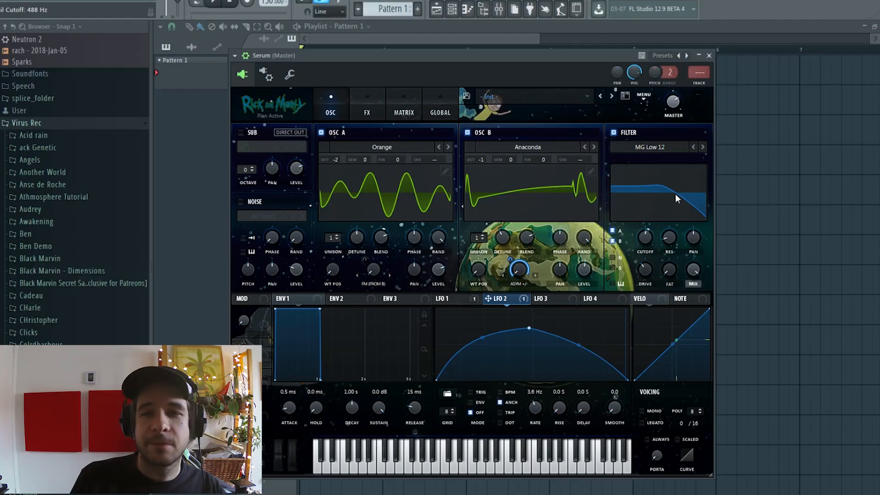
# Change the main filter's type to Band 24 and sweep its cutoff down to about 220 Hz
pyautogui.click(652, 145)
pyautogui.moveTo(646, 168)
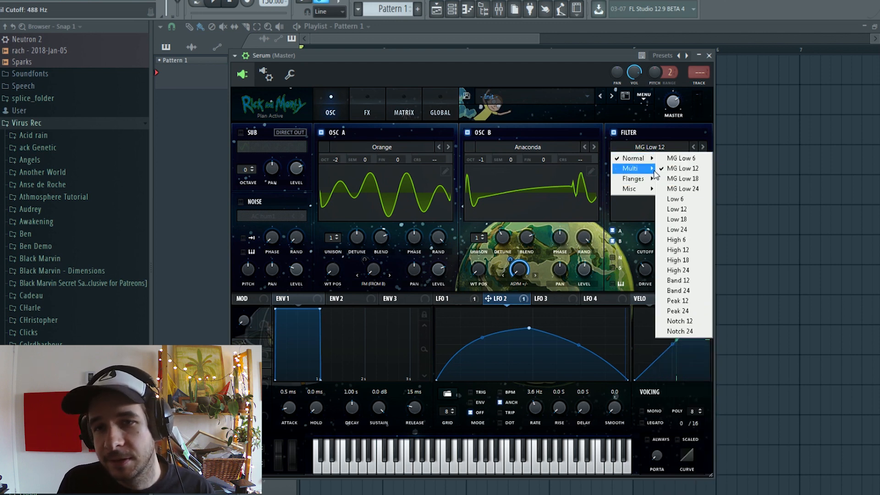
pyautogui.click(697, 291)
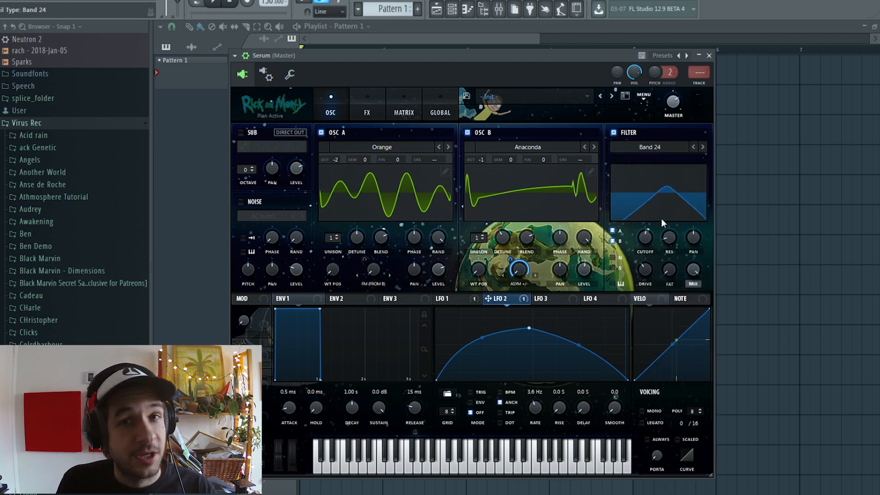
pyautogui.moveTo(642, 256); pyautogui.dragTo(670, 204)
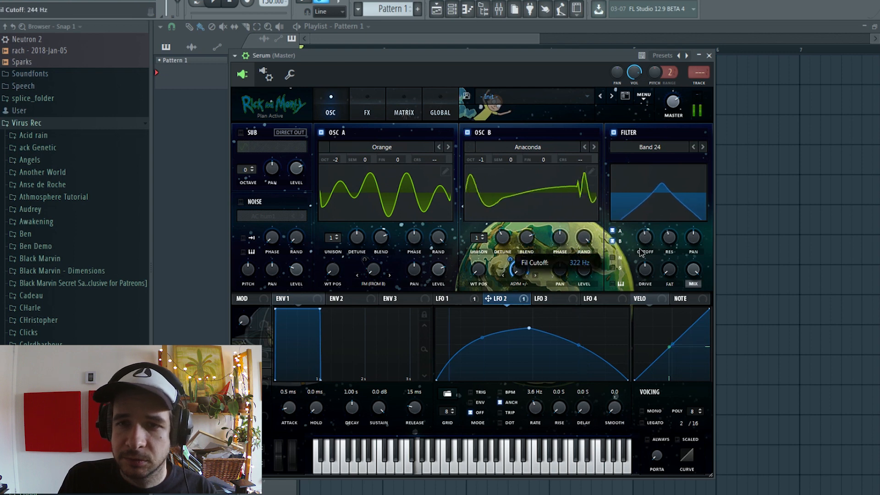
pyautogui.moveTo(648, 247); pyautogui.dragTo(648, 238)
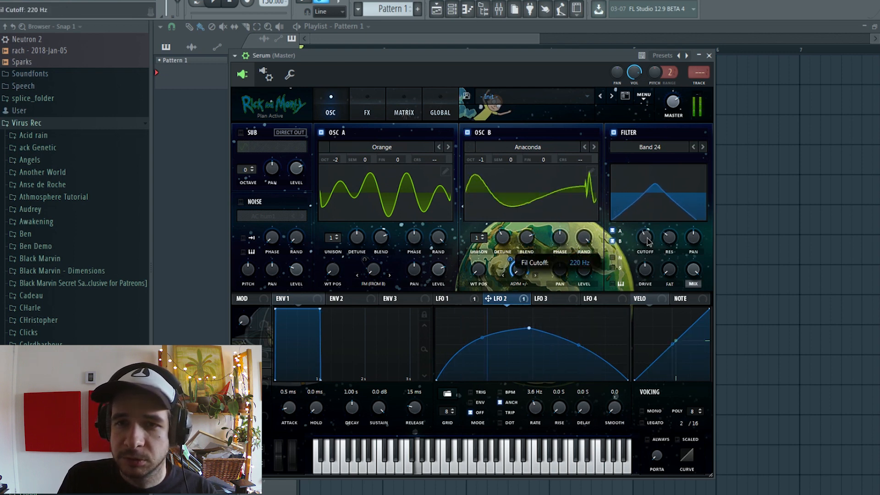
# Change the main filter's type to Combs from the Misc group
pyautogui.click(644, 153)
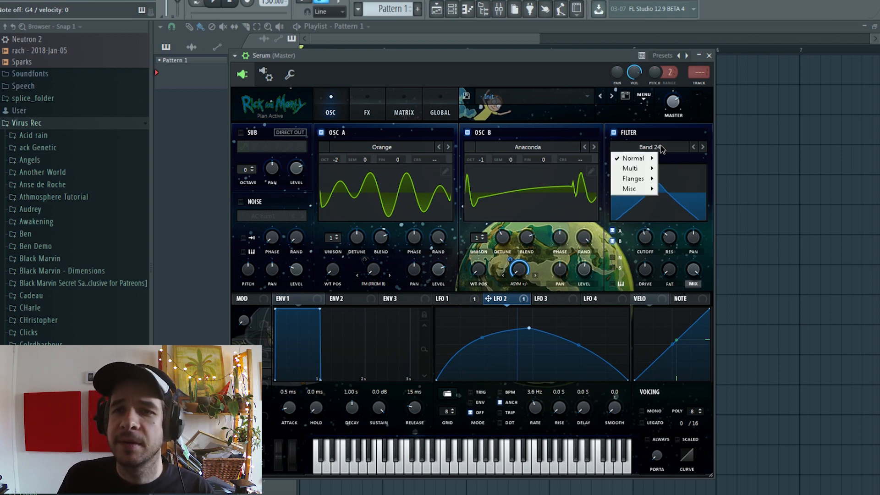
pyautogui.moveTo(653, 191)
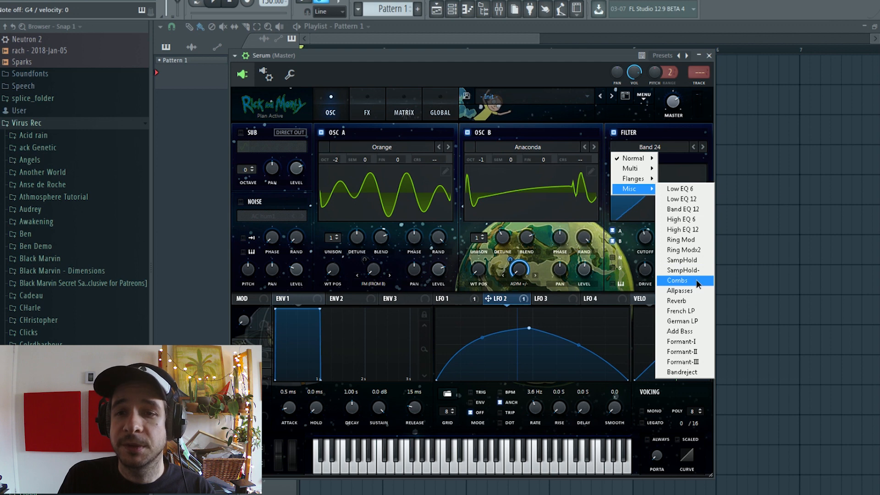
pyautogui.click(676, 280)
# Adjust the Combs filter's cutoff by ear and lower the master volume to about 44%
pyautogui.moveTo(638, 246)
pyautogui.moveTo(638, 243); pyautogui.dragTo(638, 260)
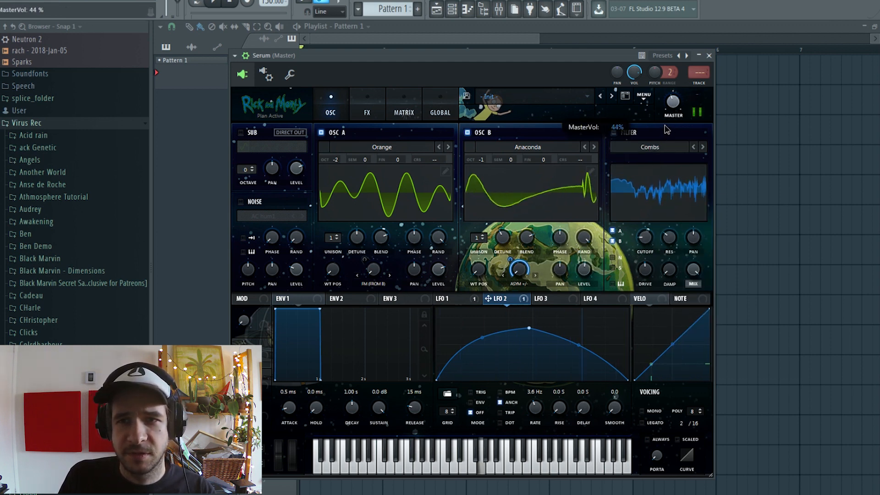
pyautogui.moveTo(650, 238)
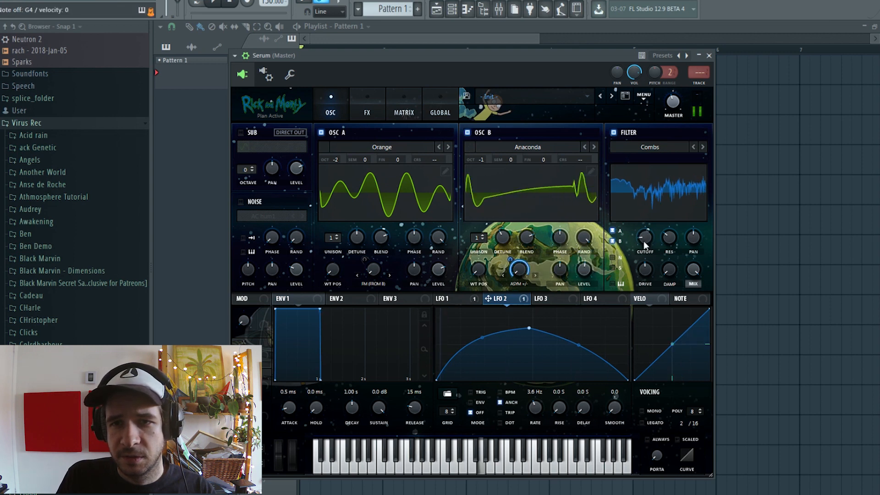
pyautogui.moveTo(648, 236)
pyautogui.mouseDown()
pyautogui.moveTo(653, 214)
pyautogui.moveTo(639, 233)
pyautogui.moveTo(648, 242)
pyautogui.mouseUp()
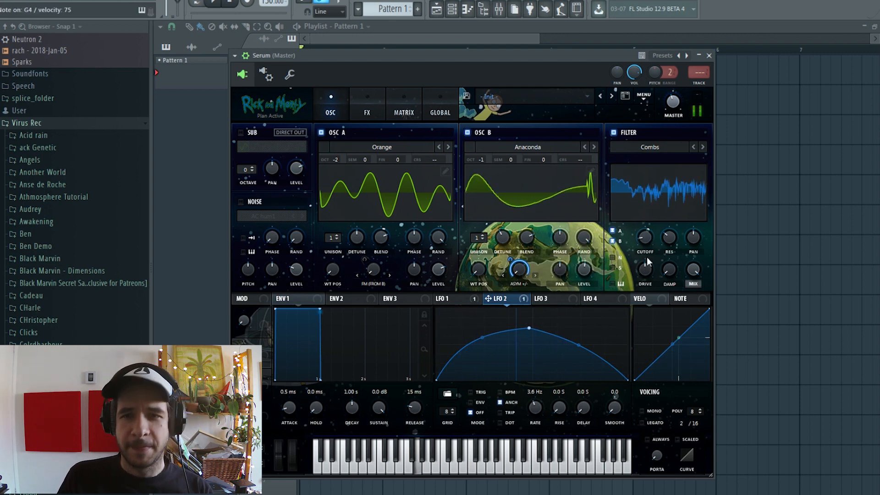
pyautogui.moveTo(687, 175)
pyautogui.mouseDown()
pyautogui.moveTo(668, 235)
pyautogui.moveTo(681, 173)
pyautogui.mouseUp()
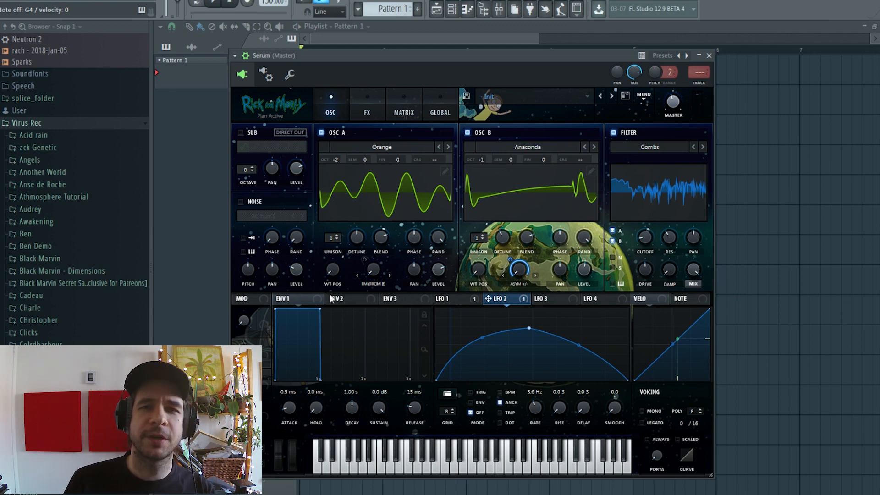
# Assign Envelope 2 to the filter cutoff and shape it with 0% sustain, 1.29 s decay and a steep concave decay curve
pyautogui.moveTo(340, 302); pyautogui.dragTo(643, 250)
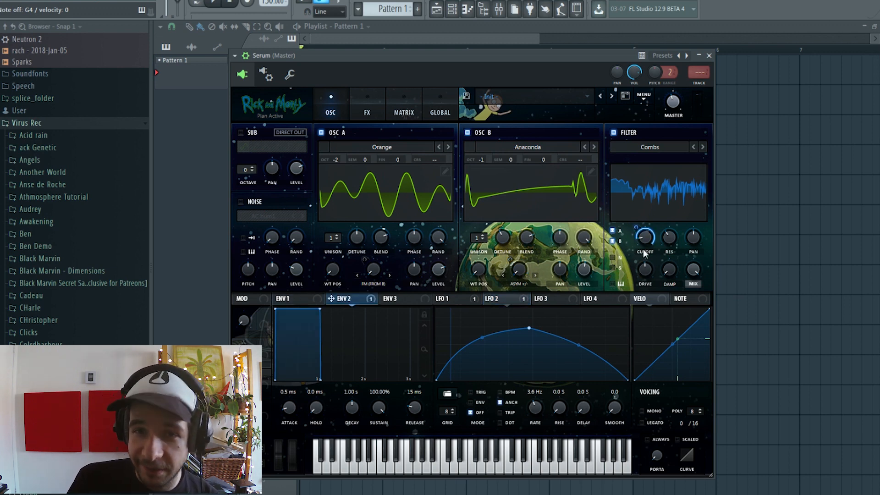
pyautogui.moveTo(379, 408); pyautogui.dragTo(376, 488)
pyautogui.moveTo(351, 407); pyautogui.dragTo(350, 419)
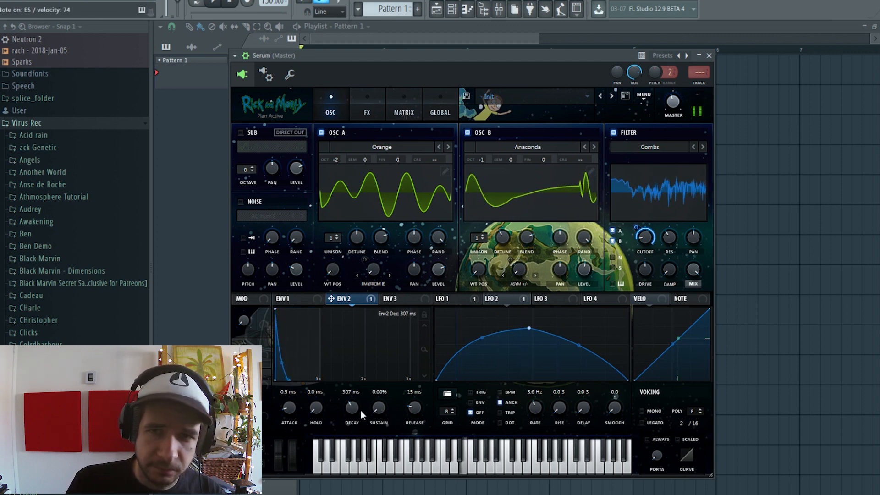
pyautogui.doubleClick(282, 362)
pyautogui.moveTo(355, 404); pyautogui.dragTo(367, 403)
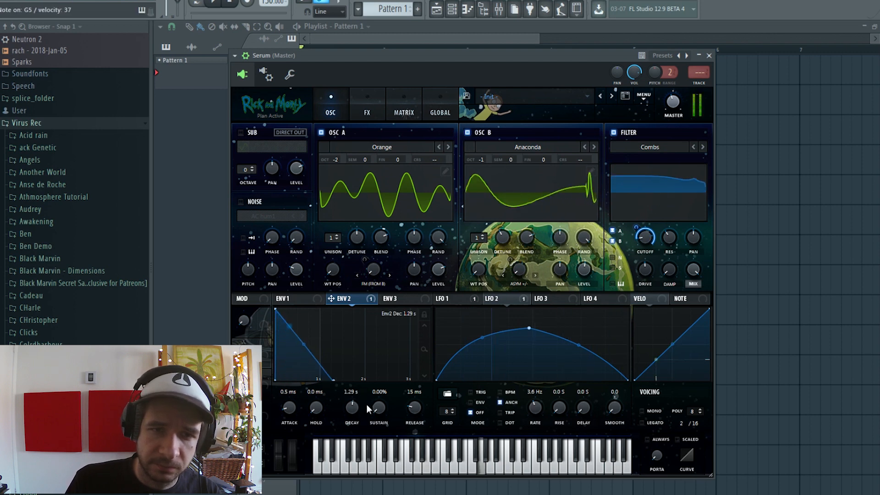
pyautogui.moveTo(304, 344); pyautogui.dragTo(304, 374)
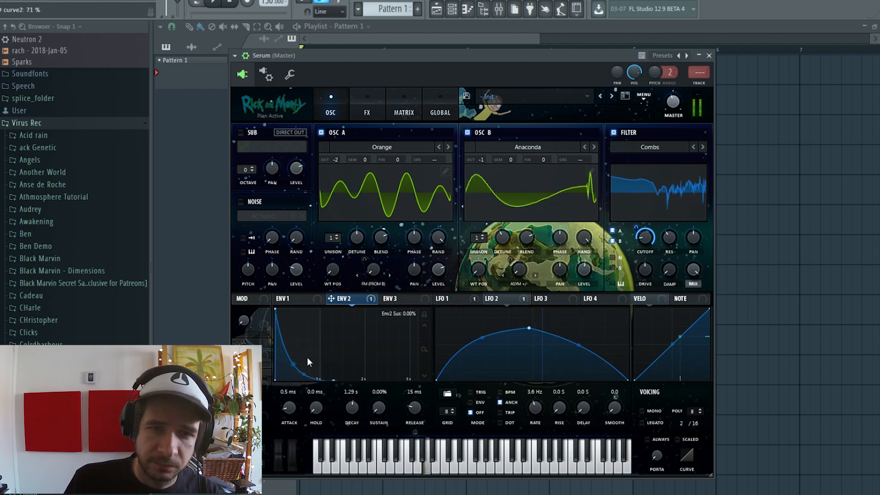
# Adjust Envelope 2's modulation amount on the filter cutoff by ear and reshape the envelope to 1.40 s decay and 2.19% sustain
pyautogui.moveTo(637, 227); pyautogui.dragTo(634, 232)
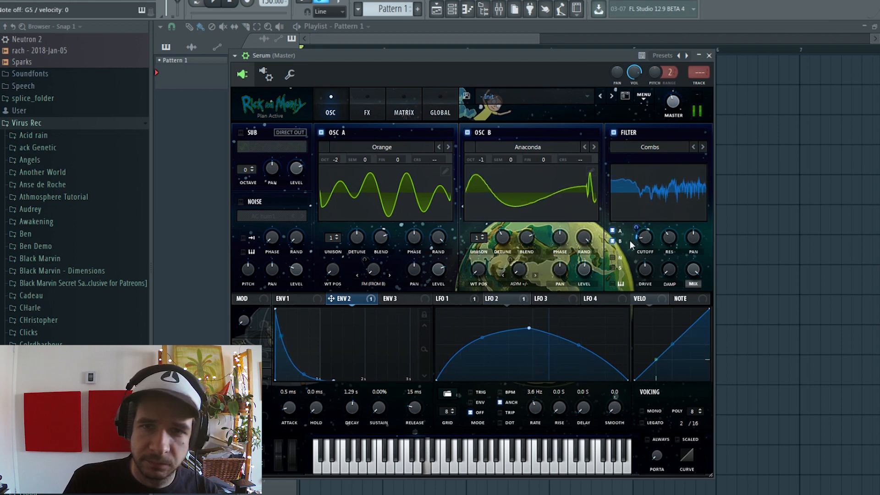
pyautogui.moveTo(636, 231); pyautogui.dragTo(639, 220)
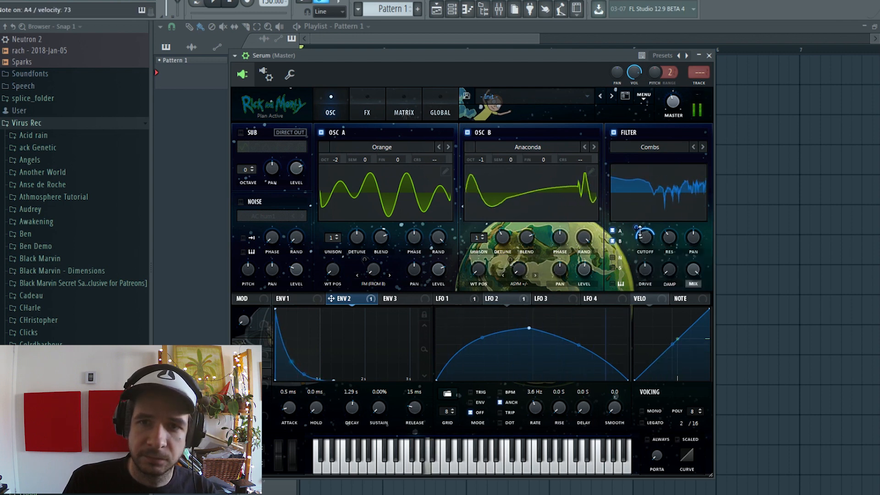
pyautogui.moveTo(634, 234); pyautogui.dragTo(635, 220)
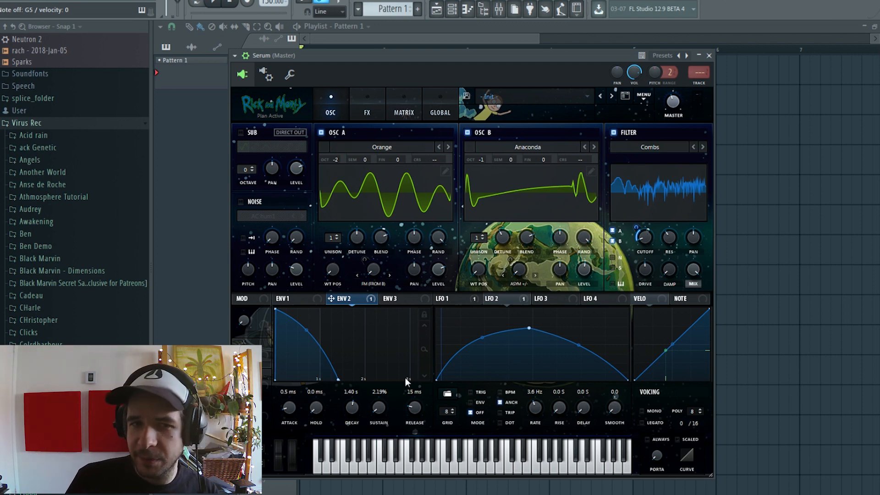
# Set Envelope 2's release to 876 ms and lengthen Envelope 1's release
pyautogui.click(304, 301)
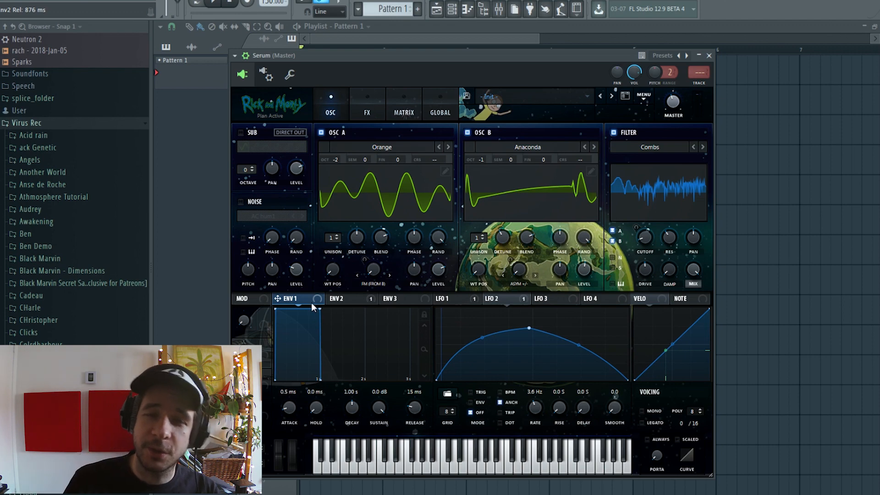
pyautogui.moveTo(414, 407); pyautogui.dragTo(417, 290)
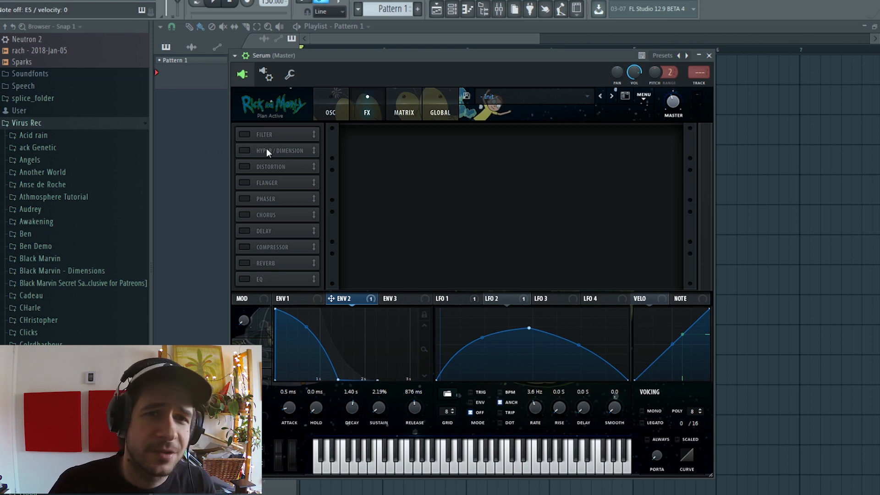
# Enable the Hyper/Dimension, Delay and Reverb effects in the effects chain
pyautogui.click(247, 151)
pyautogui.click(247, 152)
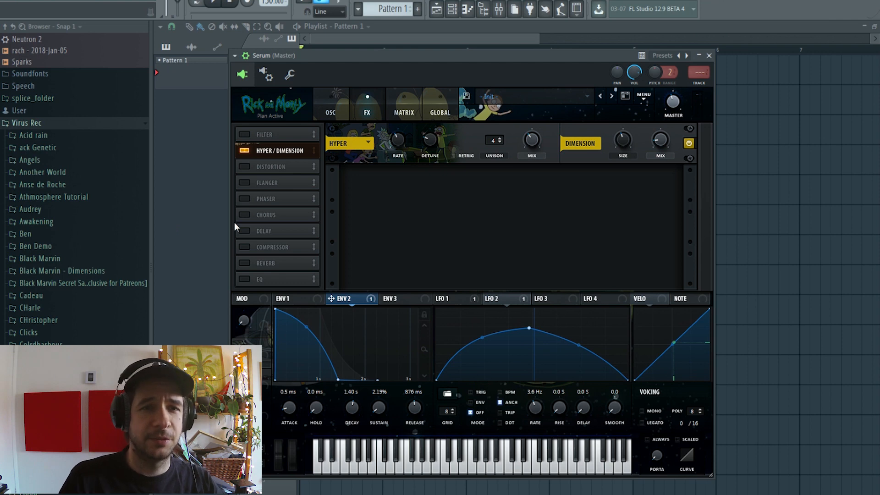
pyautogui.click(246, 230)
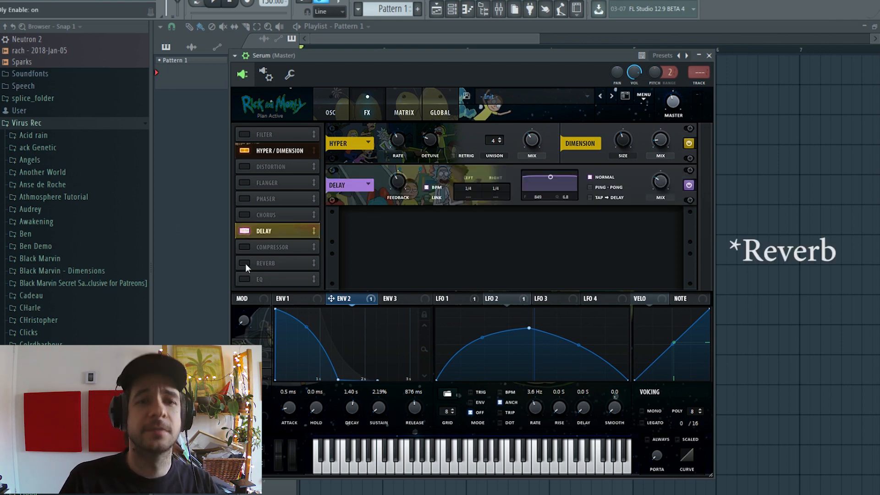
pyautogui.click(244, 263)
# Move the delay's filter to 2204 with Q 4.6 and adjust the reverb to about 15% mix and 17% size
pyautogui.moveTo(568, 185); pyautogui.dragTo(571, 185)
pyautogui.moveTo(660, 227)
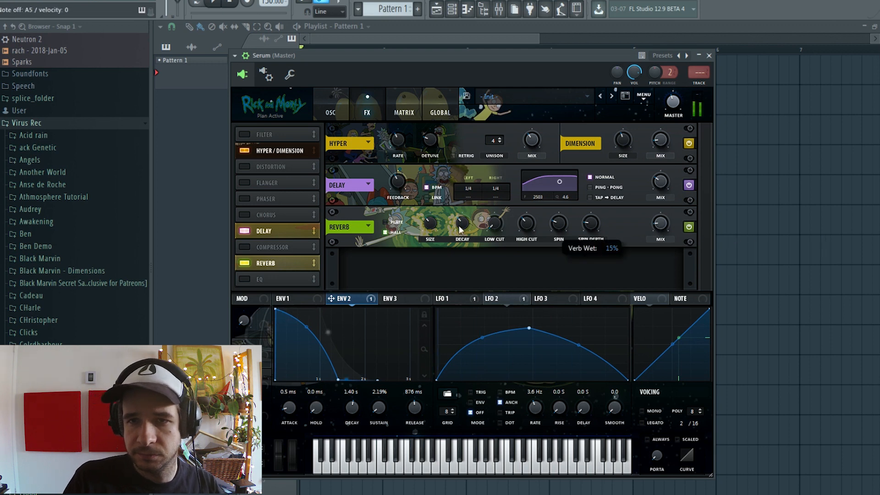
pyautogui.moveTo(424, 233)
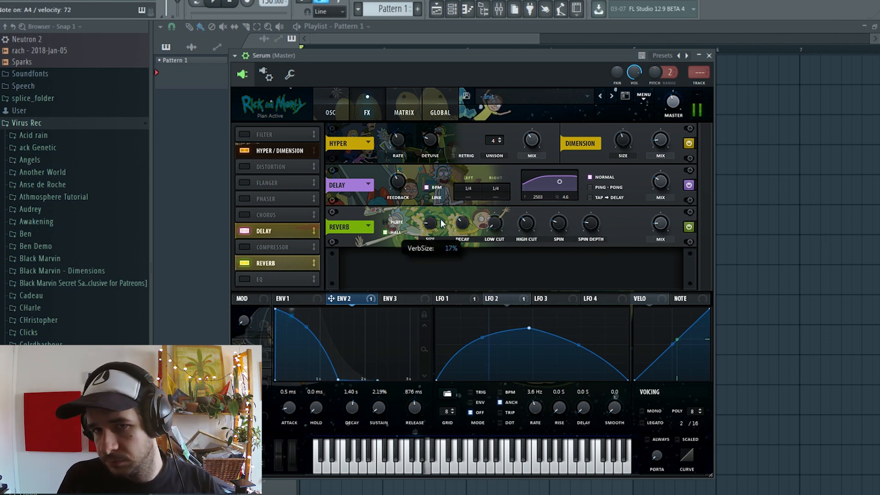
pyautogui.moveTo(560, 182); pyautogui.dragTo(558, 183)
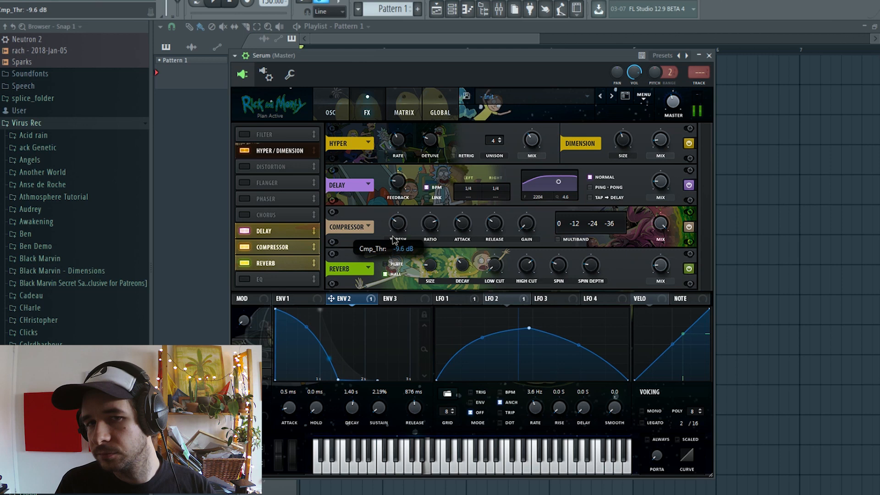
# Set the compressor to multiband and move it after the reverb in the effects chain
pyautogui.click(558, 239)
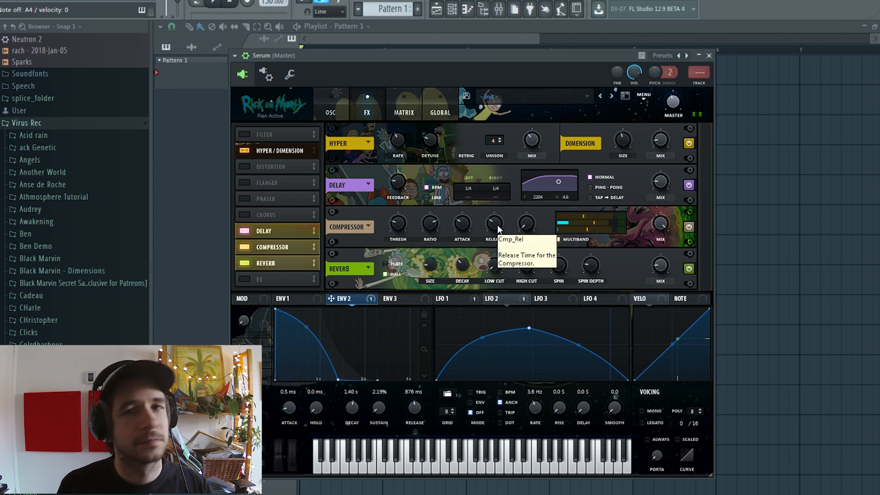
pyautogui.moveTo(480, 226); pyautogui.dragTo(485, 232)
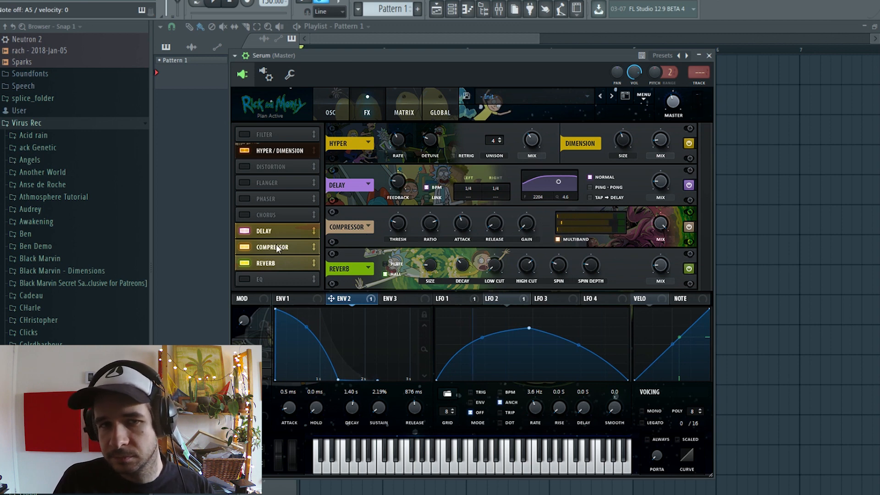
pyautogui.moveTo(265, 243); pyautogui.dragTo(269, 274)
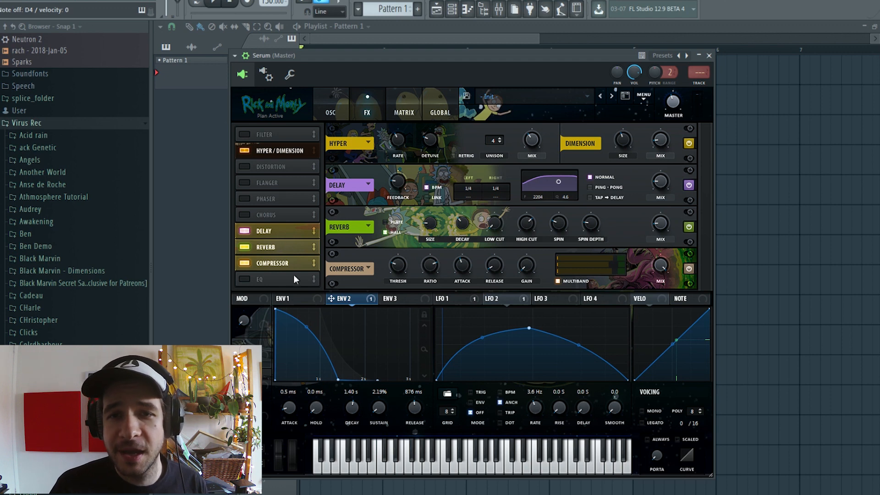
# Enable the EQ with a low cut on the low band and a peak on the high band, adjusting the peak's frequency and gain by ear
pyautogui.click(245, 278)
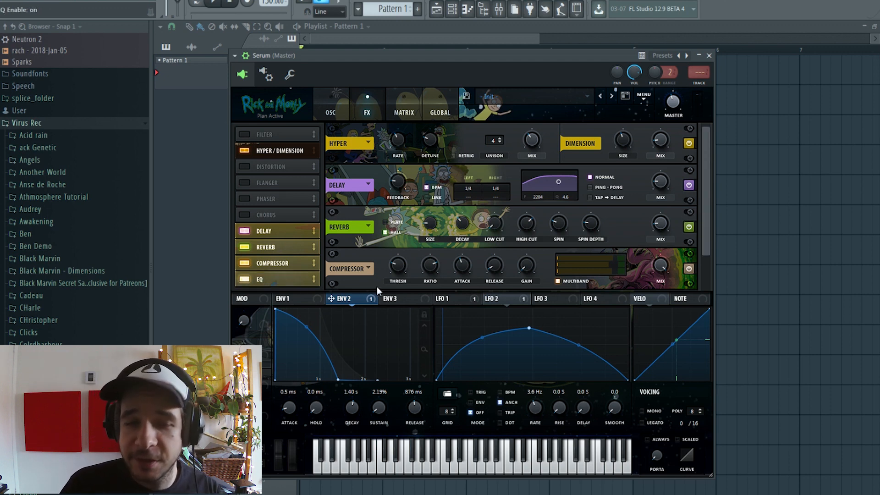
pyautogui.moveTo(705, 157); pyautogui.dragTo(715, 192)
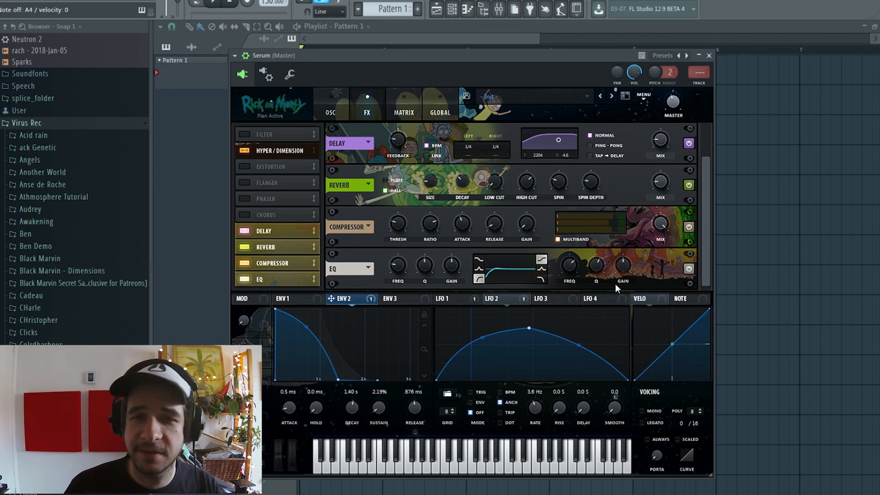
pyautogui.moveTo(622, 267); pyautogui.dragTo(567, 278)
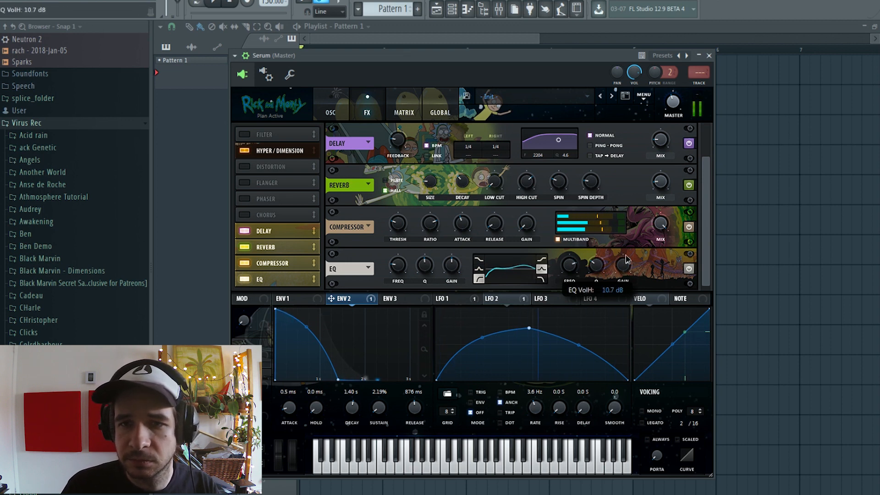
pyautogui.moveTo(581, 271)
pyautogui.mouseDown()
pyautogui.moveTo(575, 263)
pyautogui.moveTo(581, 270)
pyautogui.mouseUp()
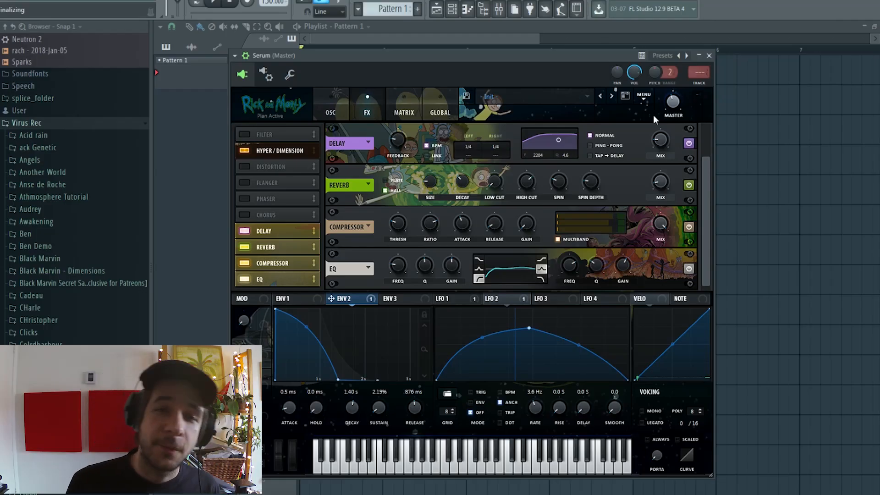
# Assign Macro 1 to the filter cutoff with a modulation amount of about 68 and try out the macro
pyautogui.click(323, 105)
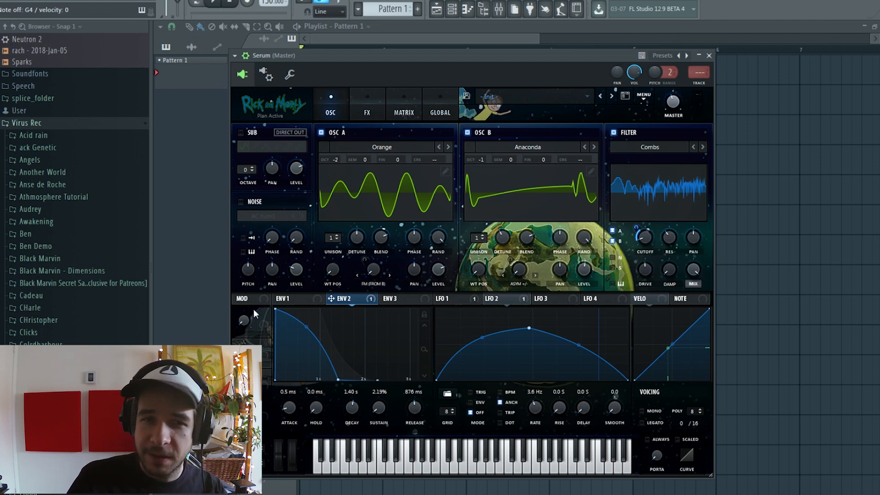
pyautogui.moveTo(268, 320); pyautogui.dragTo(645, 238)
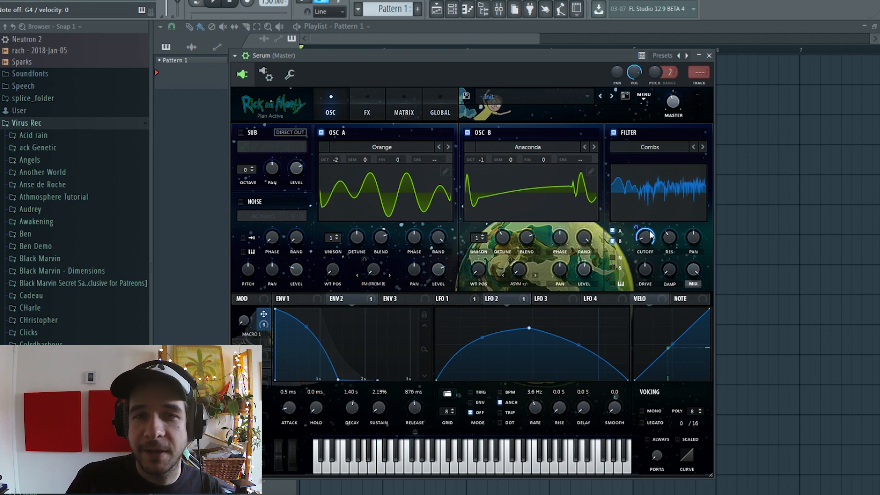
pyautogui.moveTo(246, 325)
pyautogui.mouseDown()
pyautogui.moveTo(263, 265)
pyautogui.moveTo(256, 329)
pyautogui.mouseUp()
pyautogui.moveTo(639, 227); pyautogui.dragTo(640, 236)
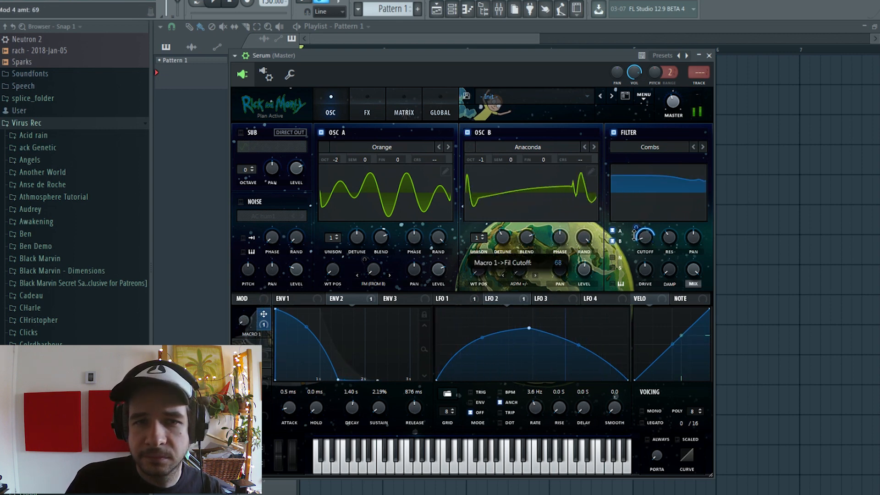
pyautogui.moveTo(246, 323)
pyautogui.mouseDown()
pyautogui.moveTo(266, 241)
pyautogui.moveTo(242, 339)
pyautogui.mouseUp()
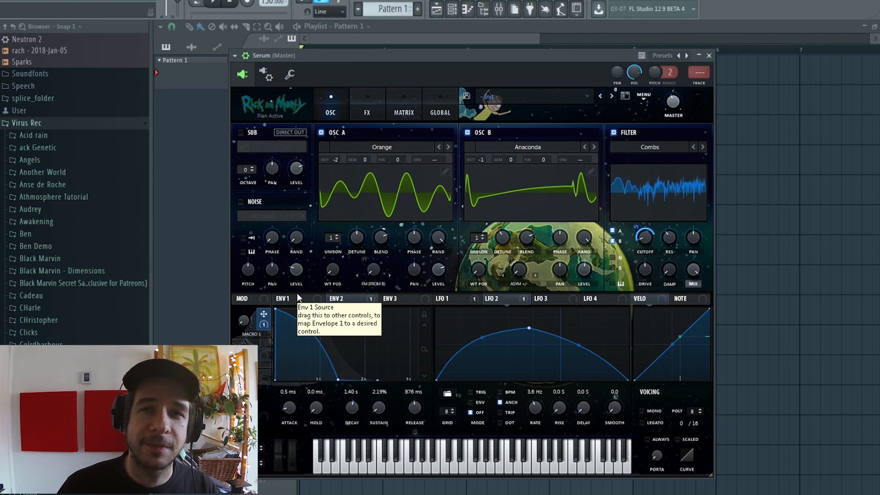
# Rename Macro 1 as Cutoff
pyautogui.doubleClick(251, 334)
pyautogui.write('Cu')
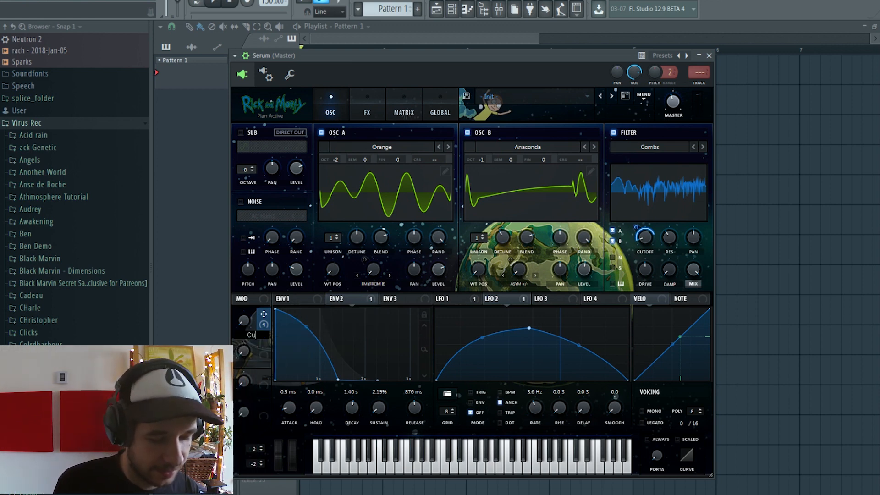
pyautogui.write('toff')
pyautogui.press('Return')
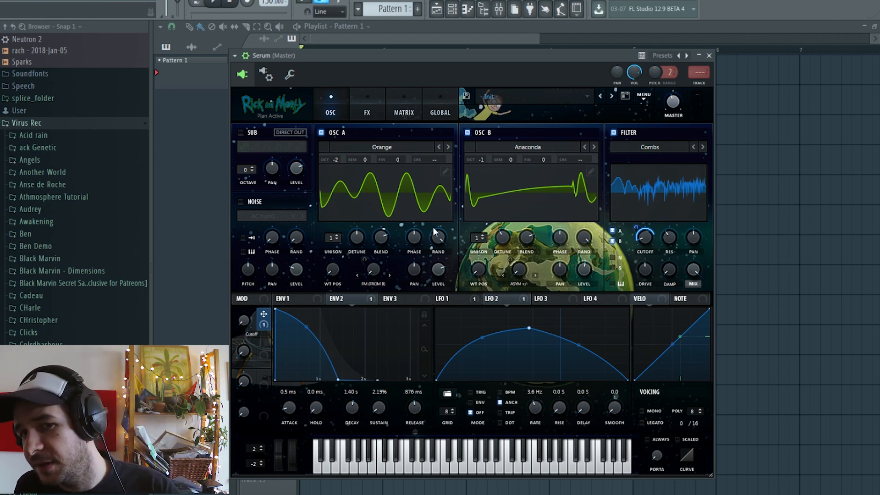
# Assign Macro 2 to oscillator A's FM (From B) warp, sweep it to test, and reduce its modulation amount
pyautogui.moveTo(264, 344); pyautogui.dragTo(375, 274)
pyautogui.moveTo(250, 356); pyautogui.dragTo(255, 284)
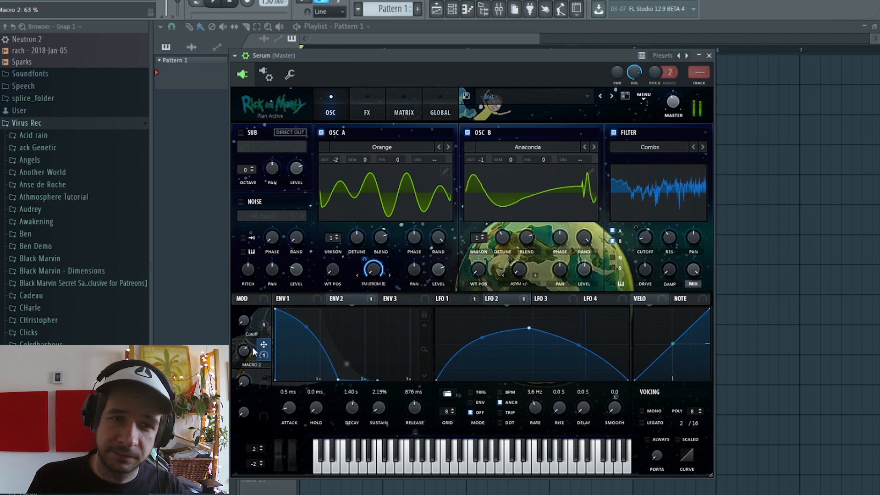
pyautogui.moveTo(245, 351); pyautogui.dragTo(246, 461)
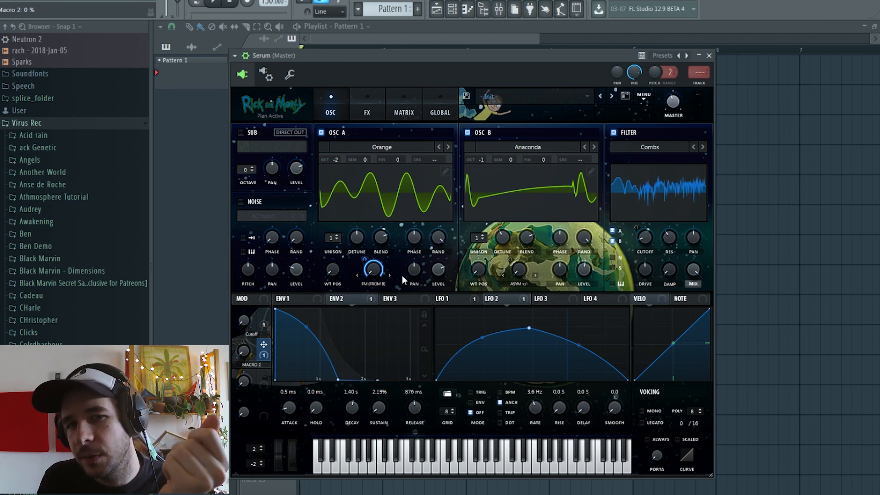
pyautogui.moveTo(365, 259); pyautogui.dragTo(360, 276)
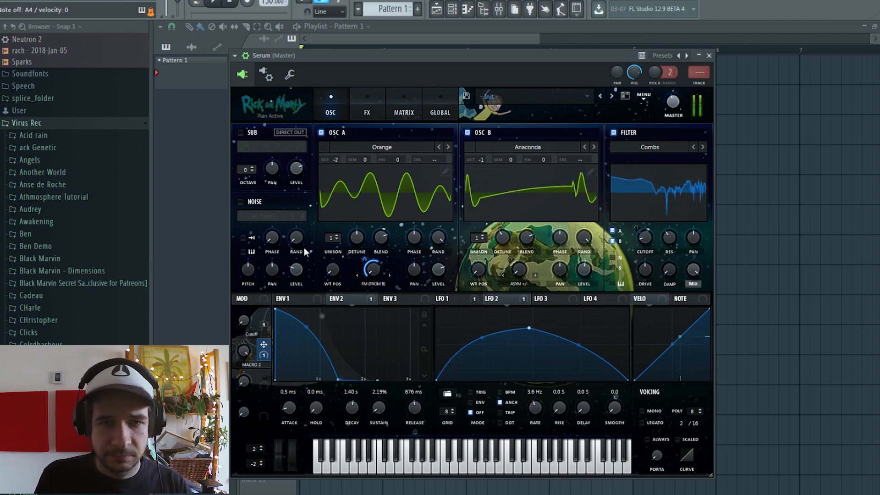
pyautogui.moveTo(373, 263); pyautogui.dragTo(360, 274)
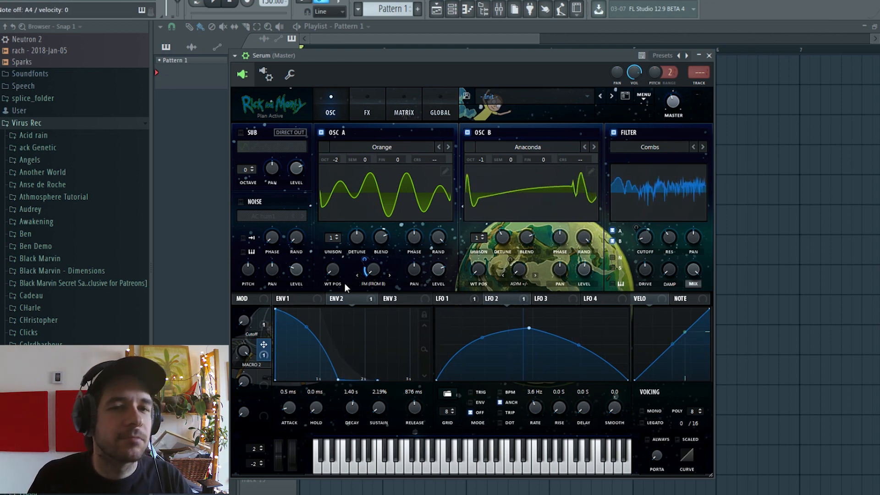
# Fine-tune Macro 2's modulation amount on oscillator A's warp to around 25, sweeping the macro to test it and returning it to 0%
pyautogui.moveTo(248, 350)
pyautogui.mouseDown()
pyautogui.moveTo(238, 387)
pyautogui.moveTo(243, 467)
pyautogui.moveTo(244, 338)
pyautogui.mouseUp()
pyautogui.moveTo(258, 296); pyautogui.dragTo(257, 404)
pyautogui.doubleClick(256, 365)
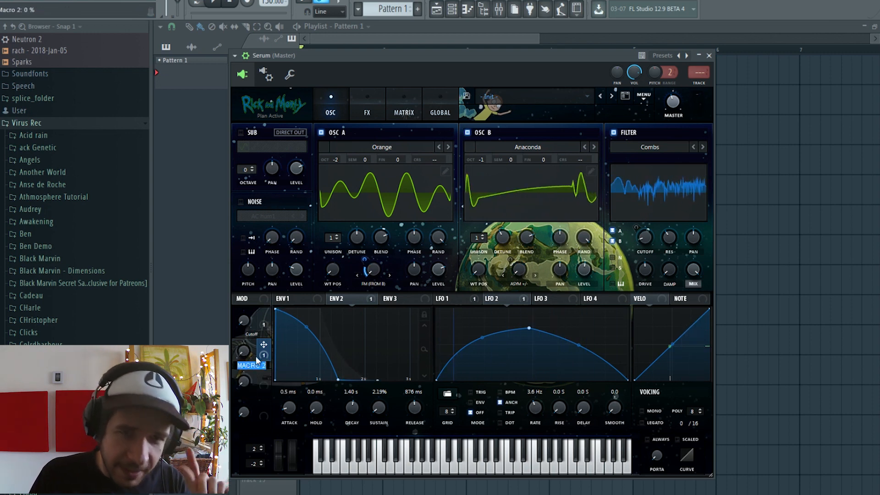
pyautogui.click(365, 260)
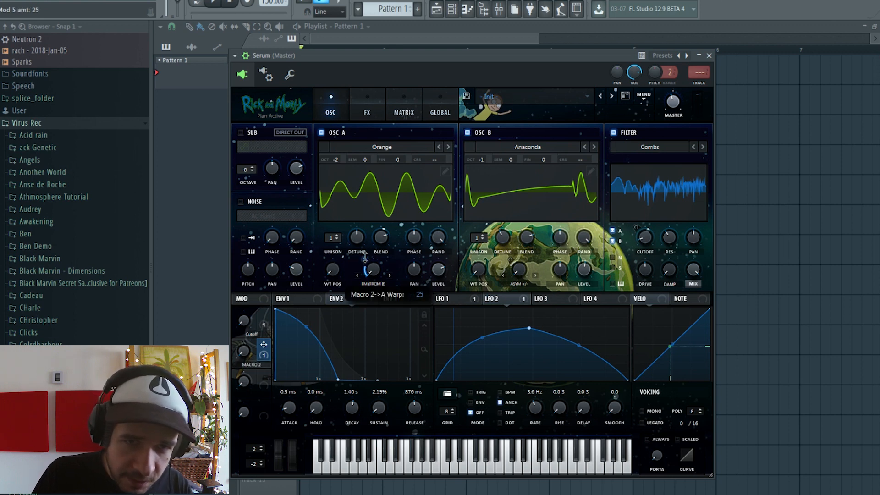
pyautogui.moveTo(245, 352); pyautogui.dragTo(272, 244)
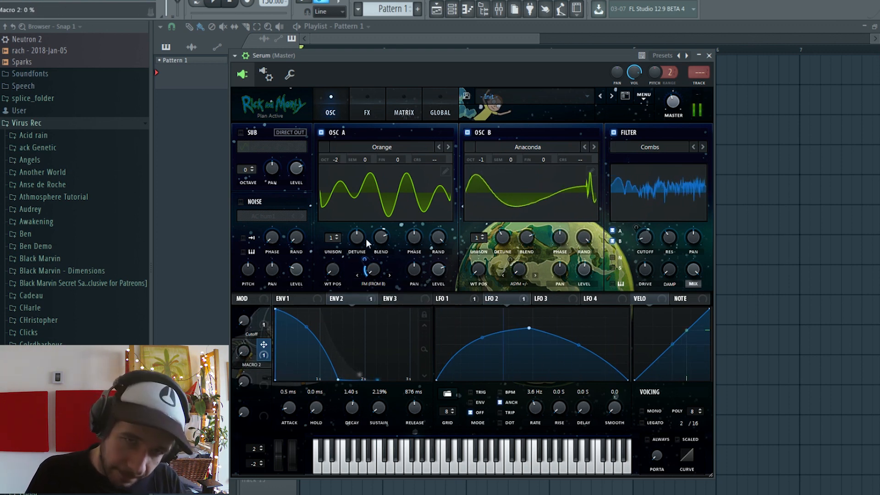
pyautogui.moveTo(365, 261); pyautogui.dragTo(365, 257)
pyautogui.moveTo(244, 352); pyautogui.dragTo(254, 477)
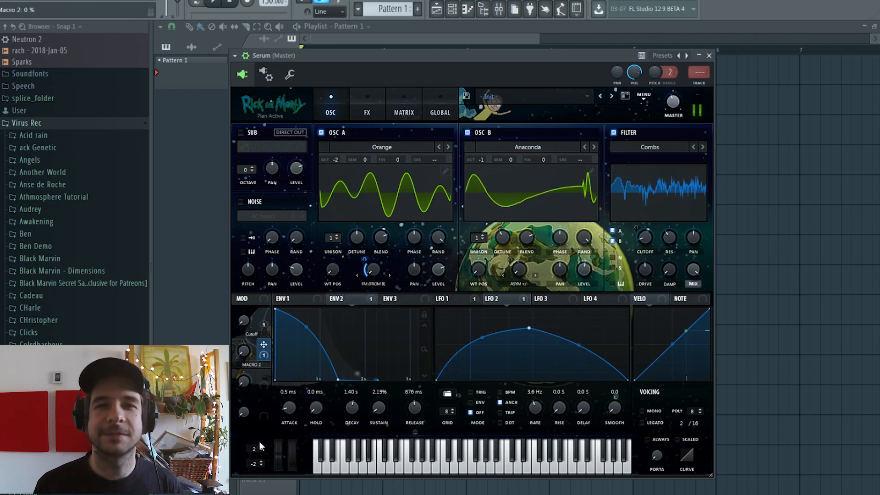
# Rename Macro 2 as Fm and Macro 3 as Asym, sweeping Macro 3 to test its modulation of oscillator B's Asym warp
pyautogui.doubleClick(258, 367)
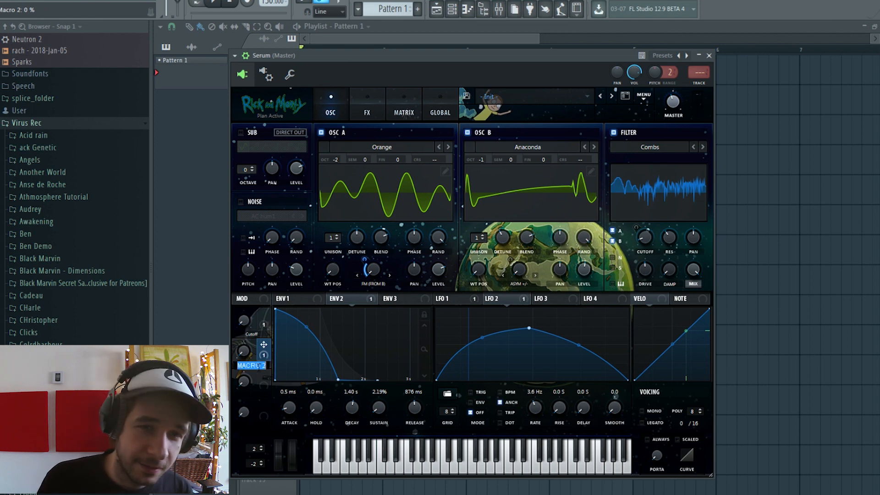
pyautogui.write('Fm')
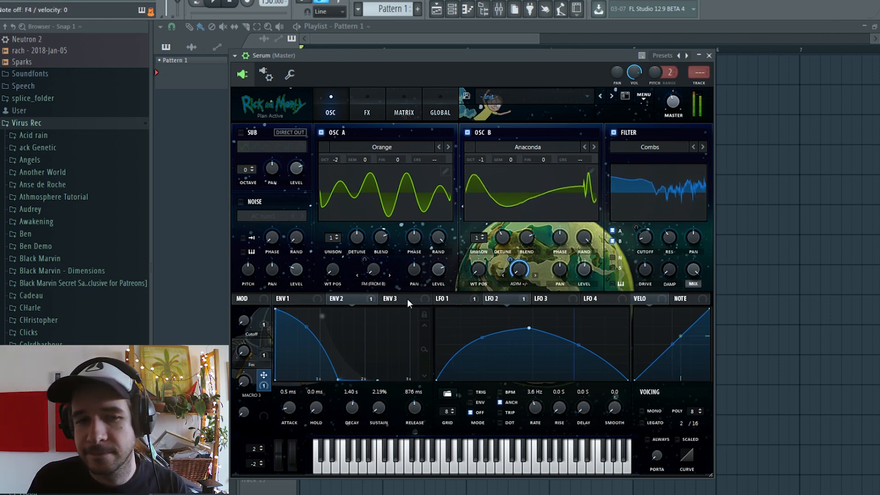
pyautogui.moveTo(244, 381); pyautogui.dragTo(259, 306)
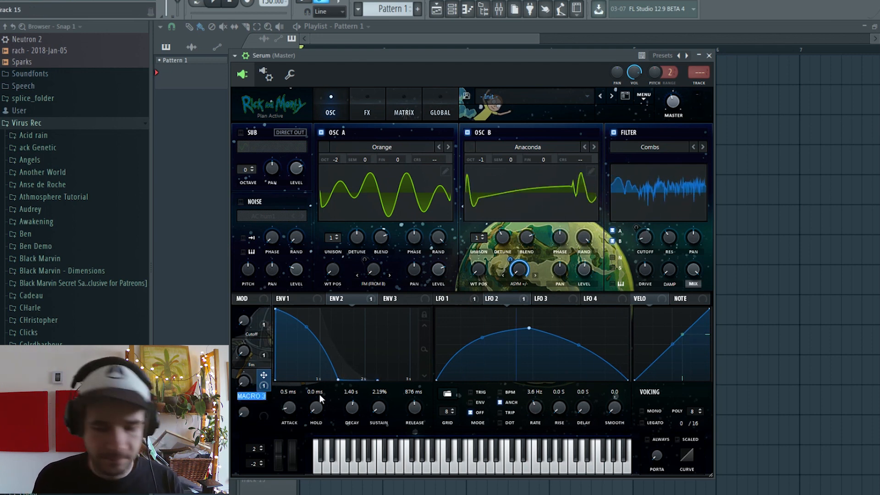
pyautogui.write('Asym')
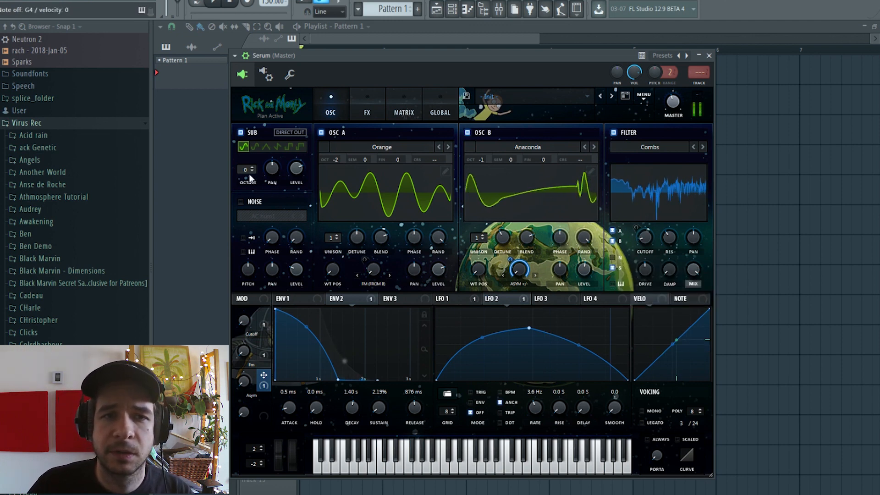
# Set the sub oscillator to a sawtooth wave at octave -2 with a reduced level, switching it off and on to compare
pyautogui.moveTo(247, 171); pyautogui.dragTo(245, 182)
pyautogui.moveTo(293, 165); pyautogui.dragTo(293, 168)
pyautogui.click(277, 146)
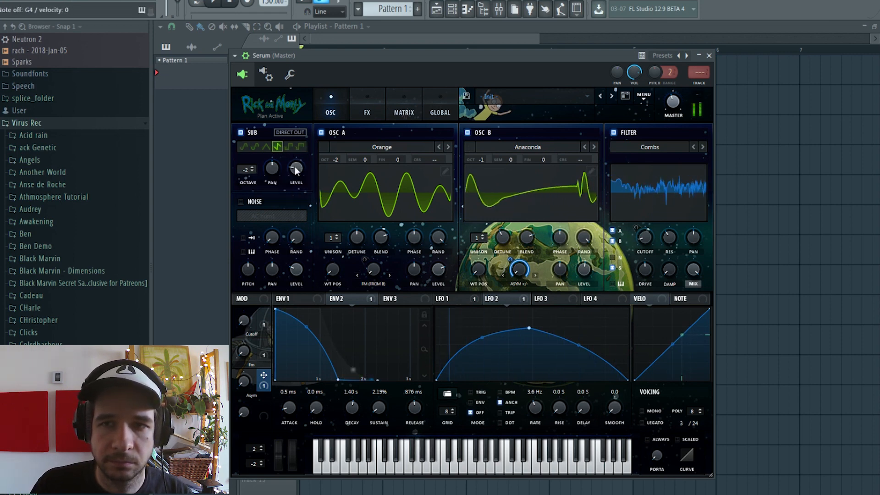
pyautogui.click(240, 132)
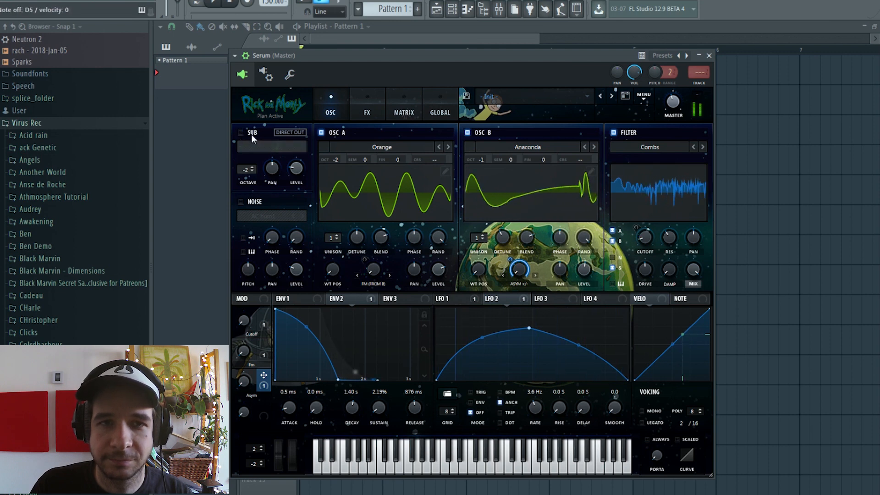
pyautogui.click(240, 132)
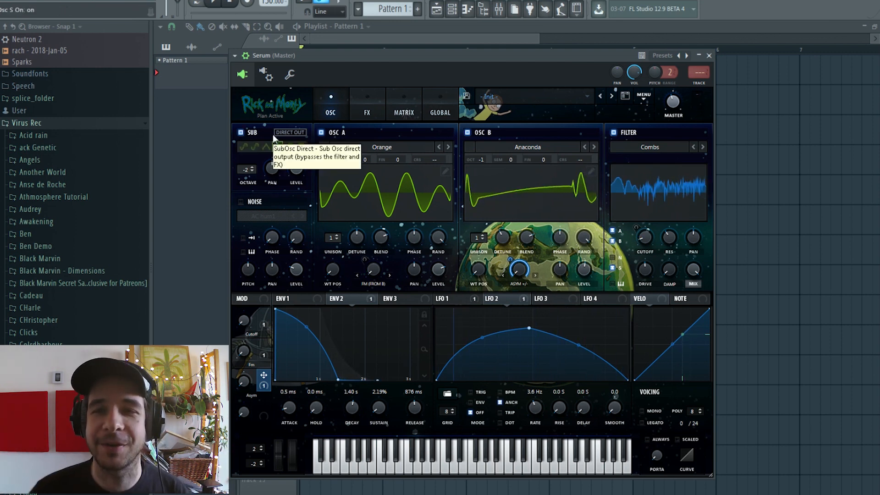